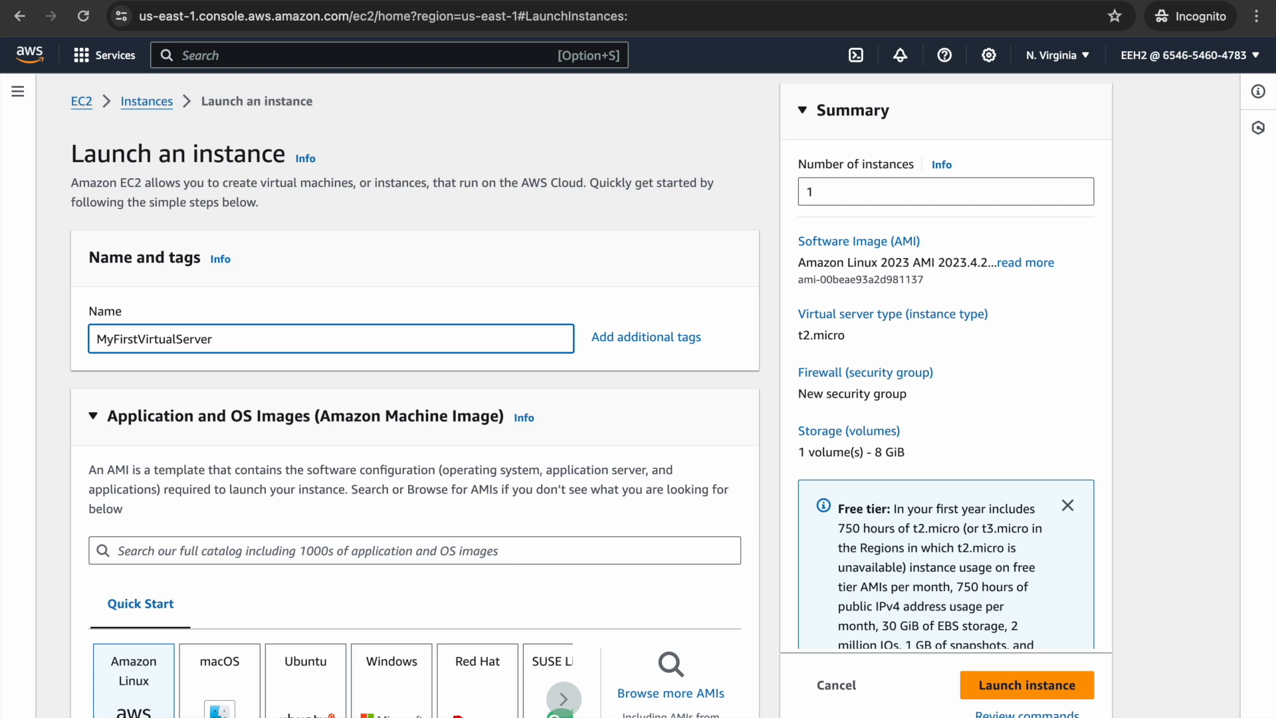
scroll(415, 399, "down", 3)
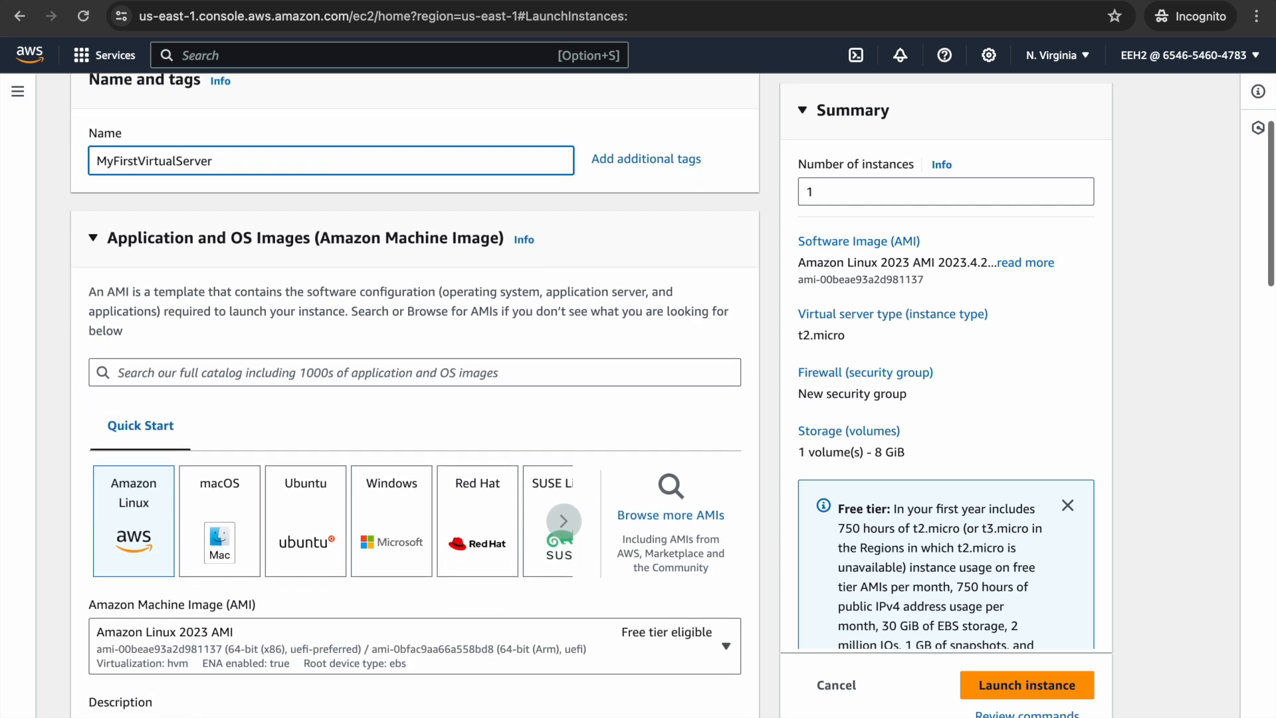
scroll(415, 399, "down", 3)
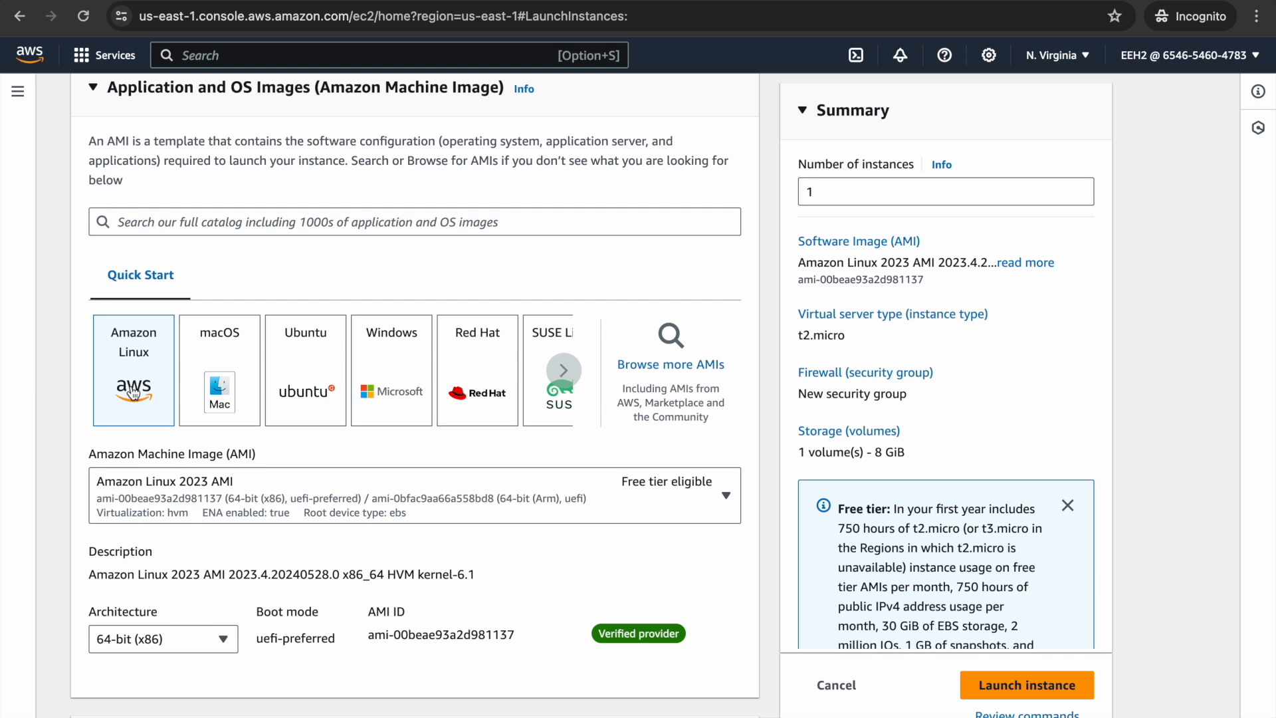
scroll(133, 392, "down", 5)
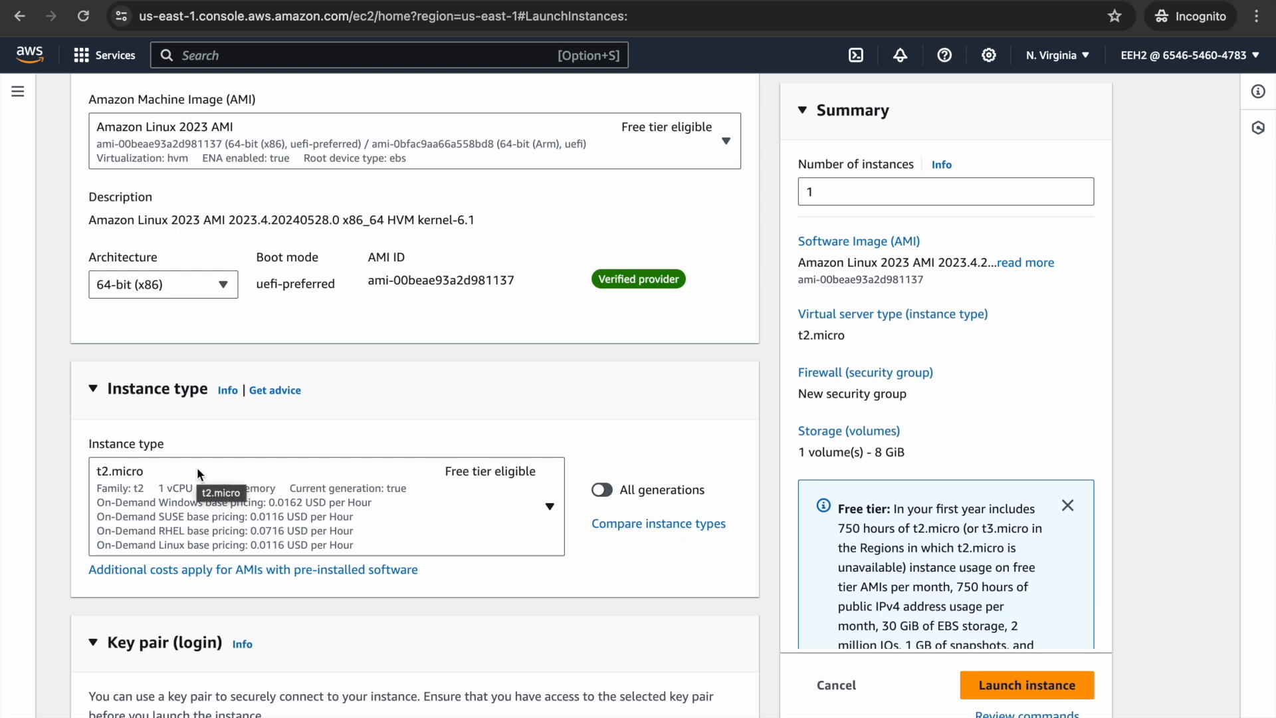
scroll(197, 468, "down", 5)
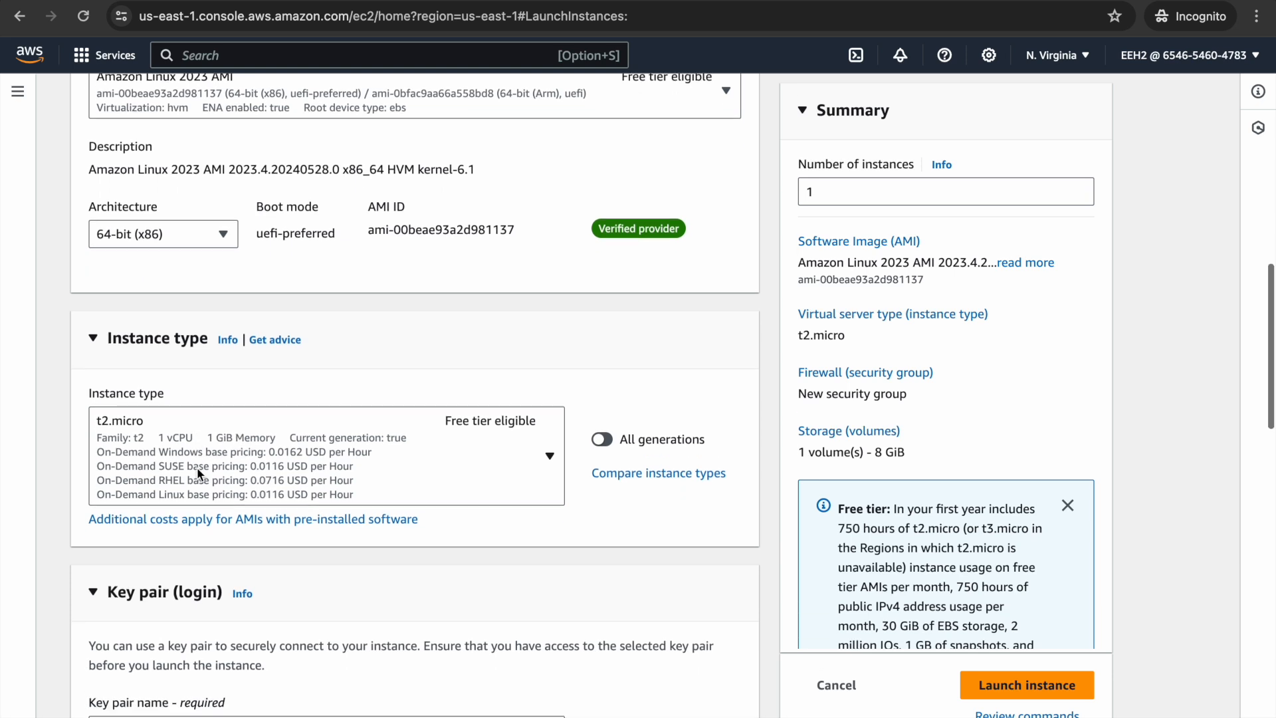
- Create a new key pair named MyFirstKeyPair, keeping the RSA type and .pem format
left_click(646, 456)
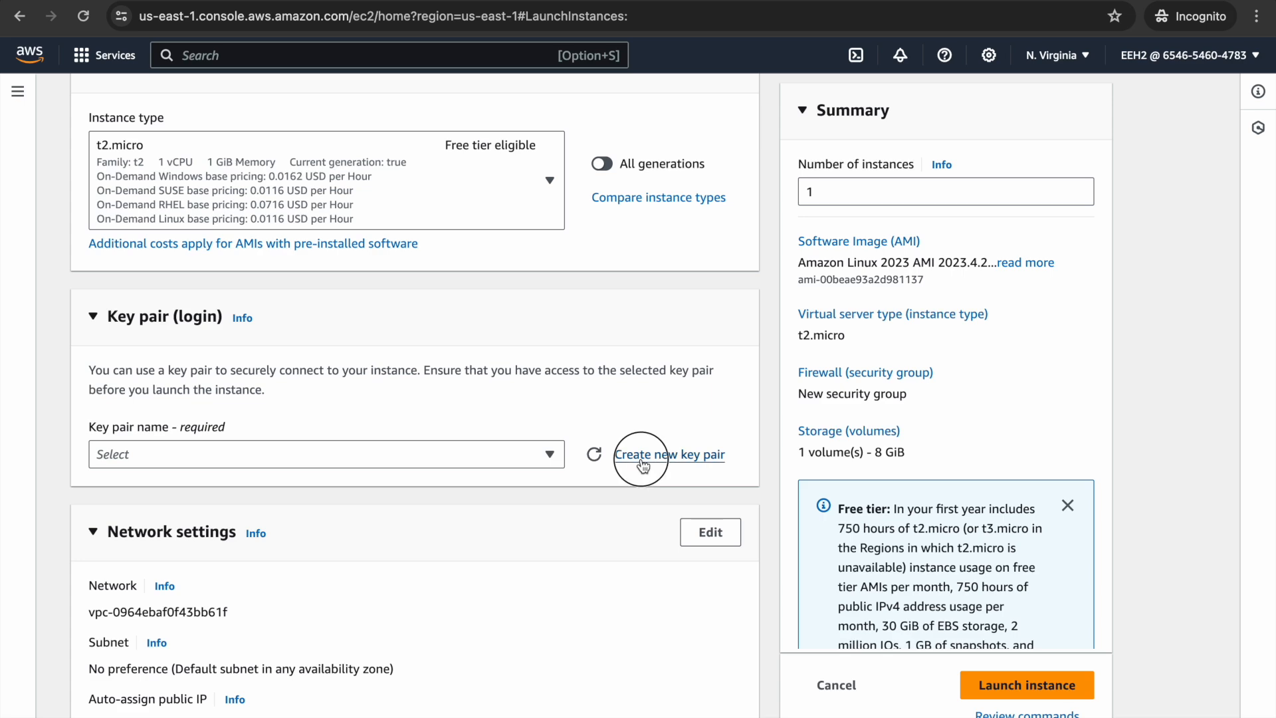
left_click(575, 244)
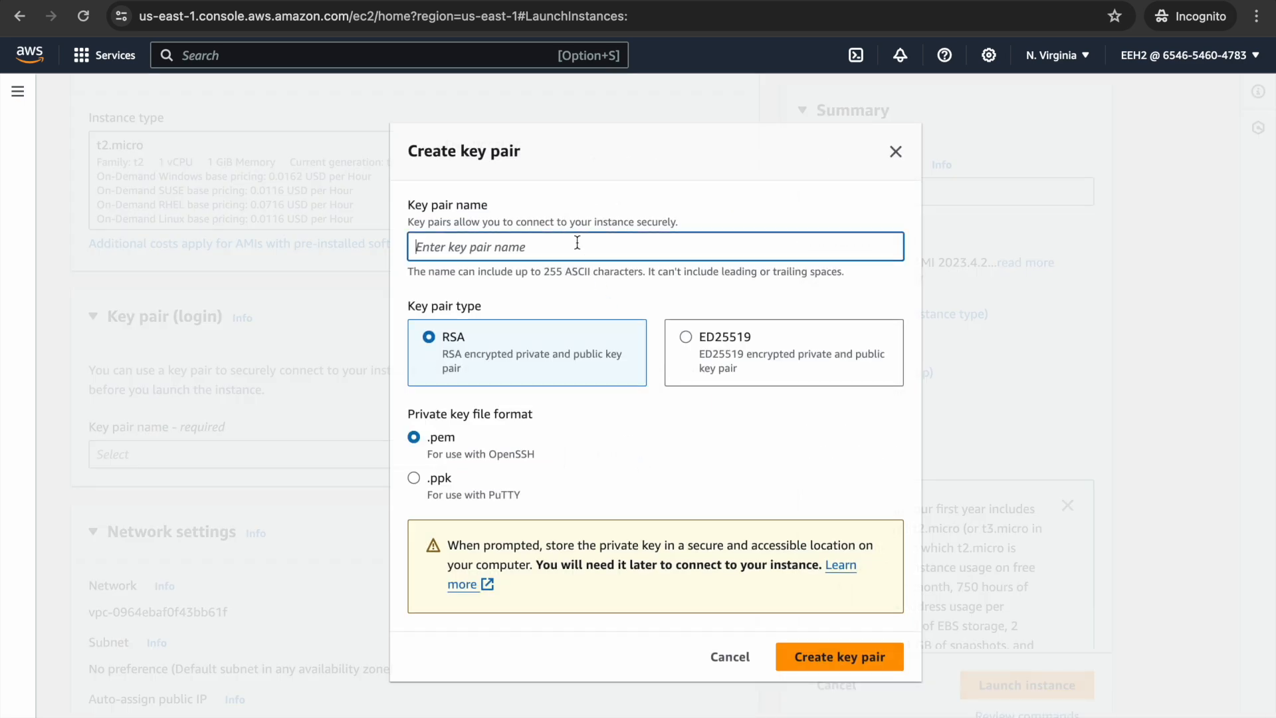
type("MyFirstKey")
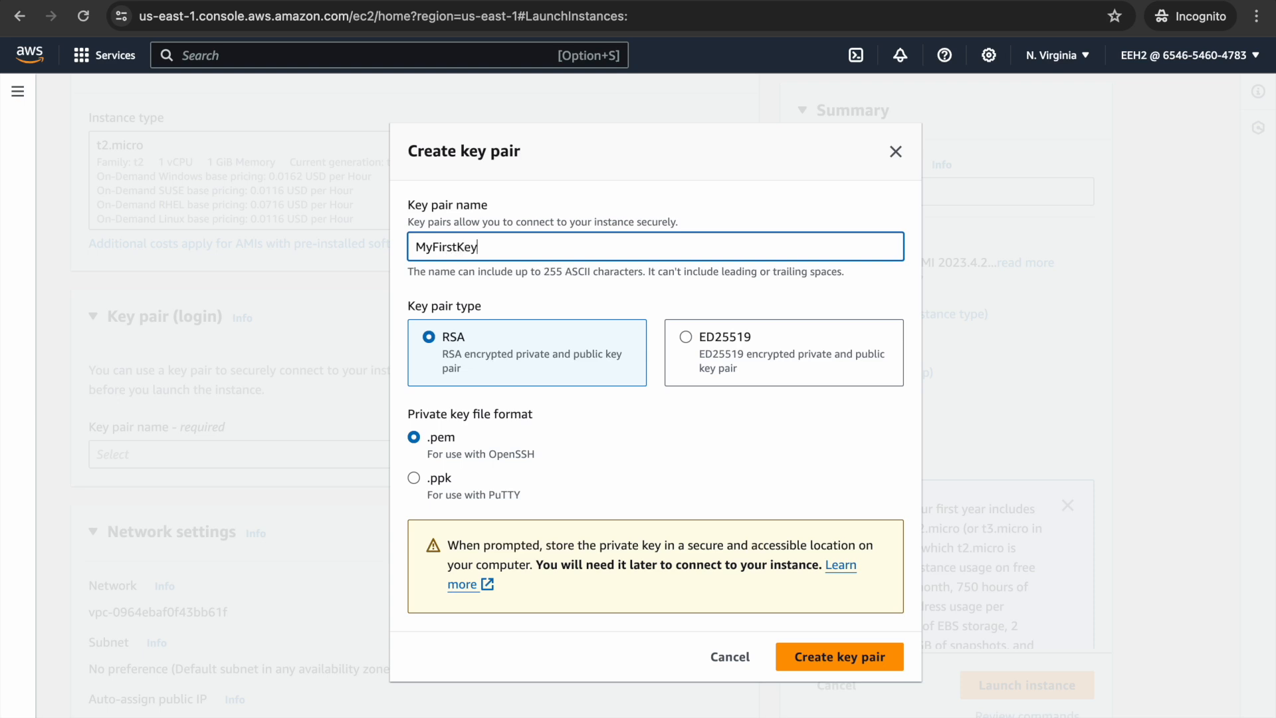
type("Pair")
left_click(838, 657)
- Review the network and storage settings, then launch the configured instance
scroll(597, 485, "down", 6)
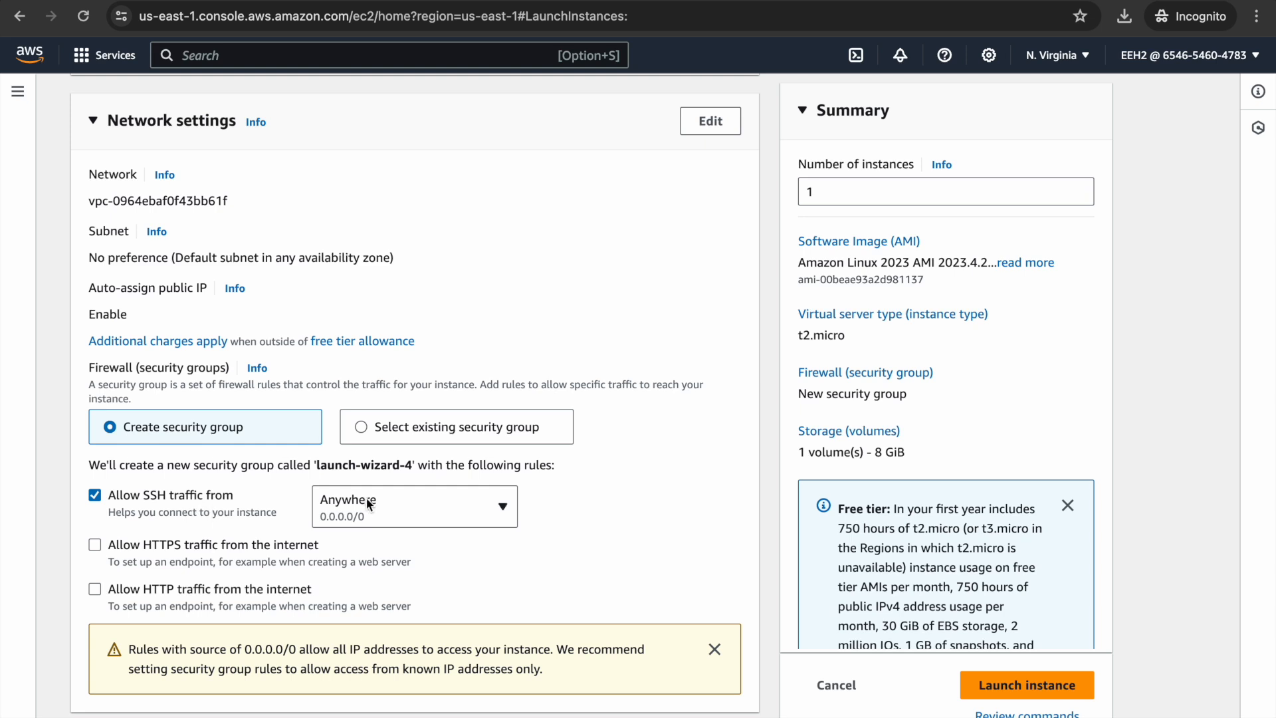
scroll(365, 498, "down", 3)
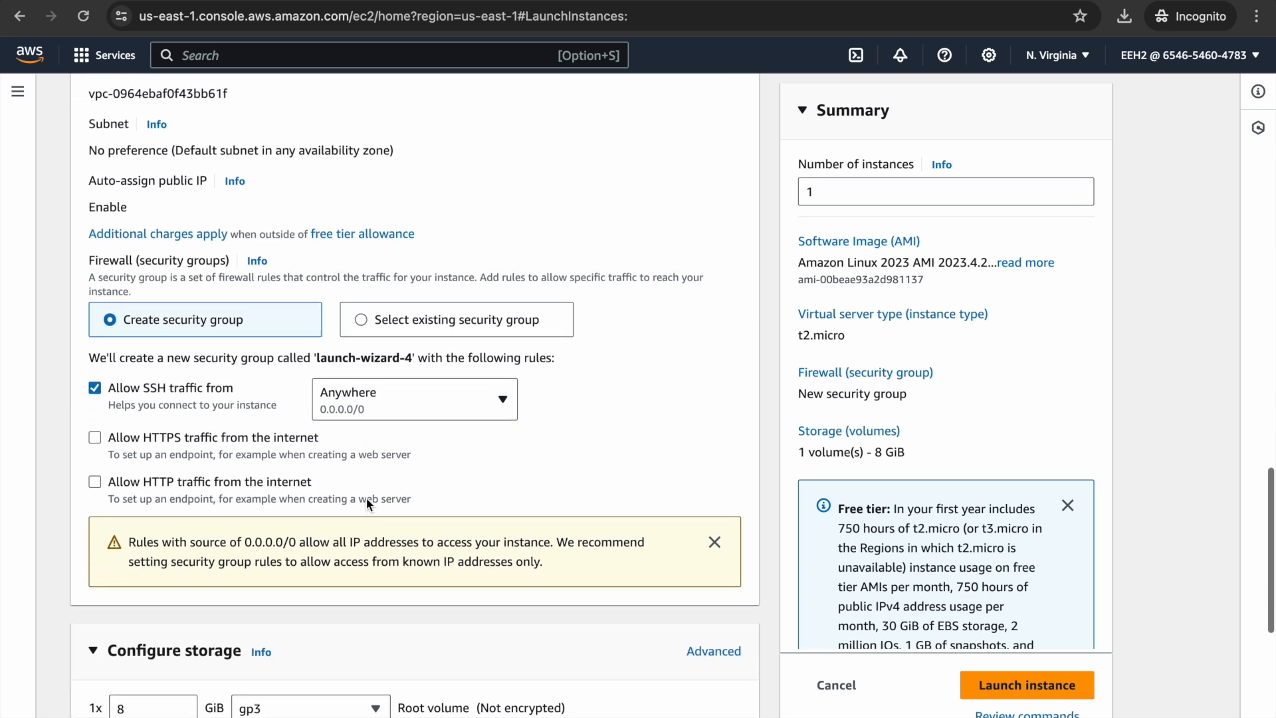
scroll(366, 497, "down", 4)
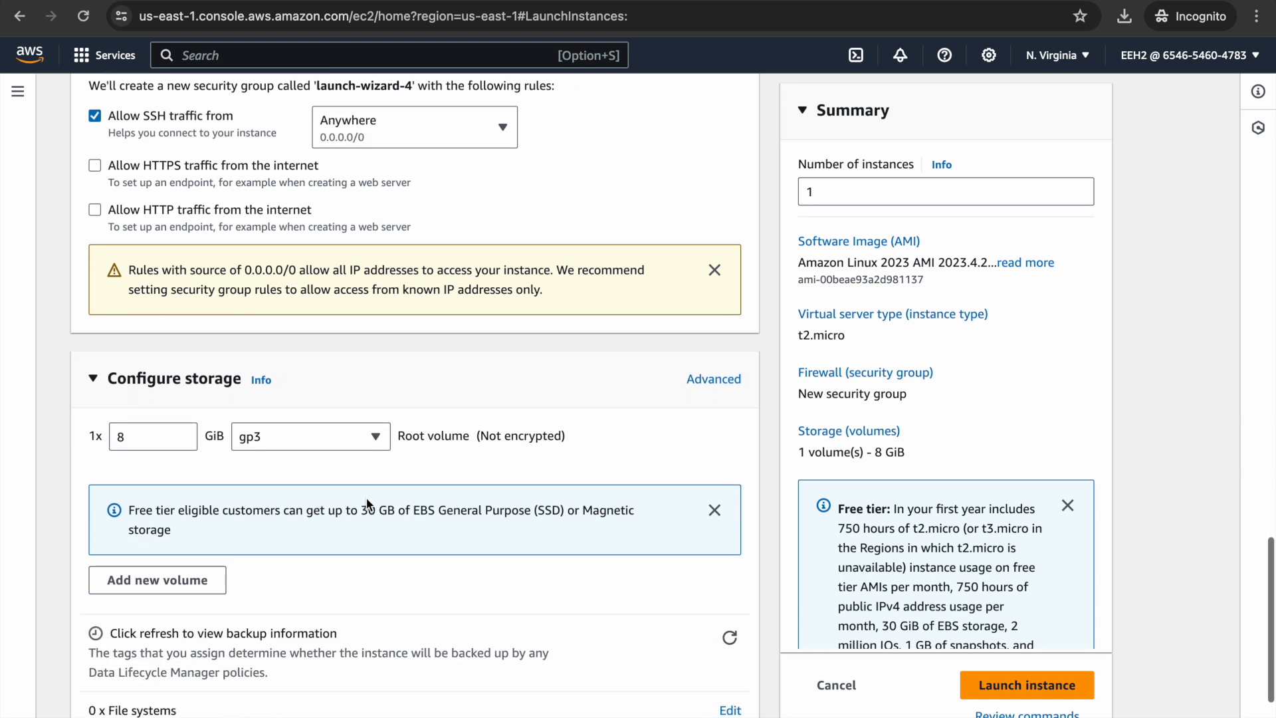
scroll(366, 504, "down", 1)
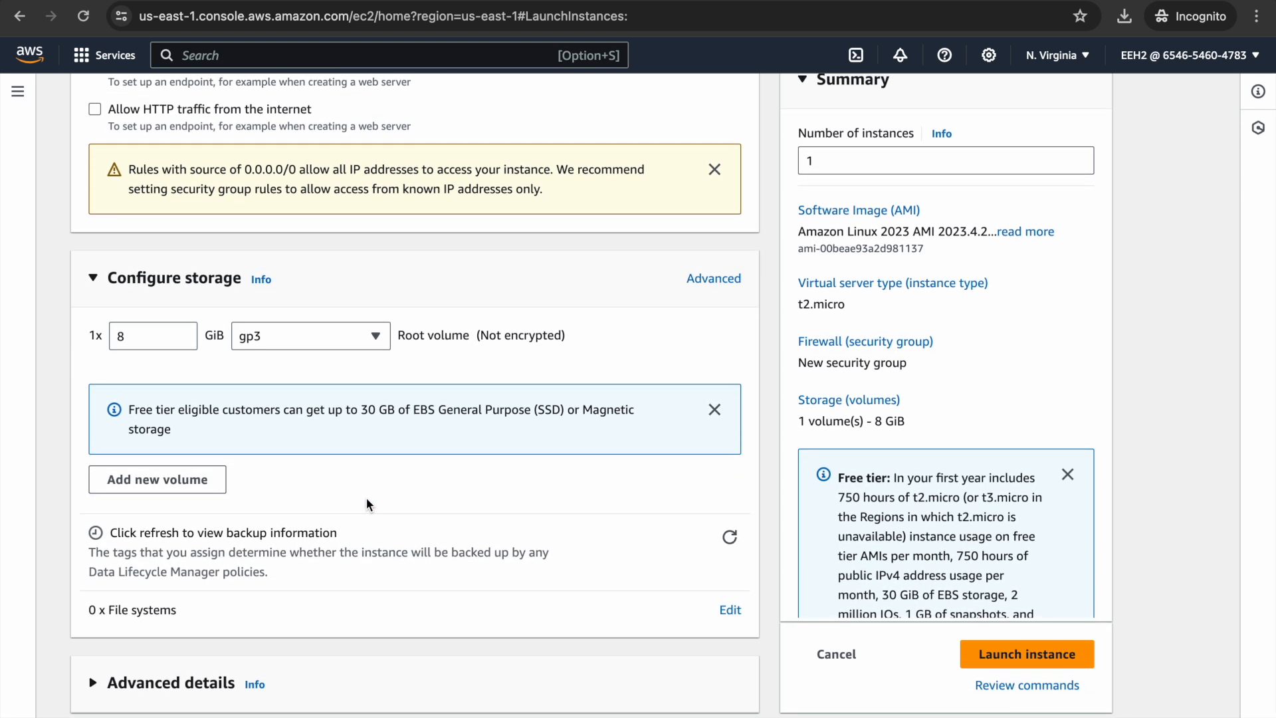
left_click(986, 662)
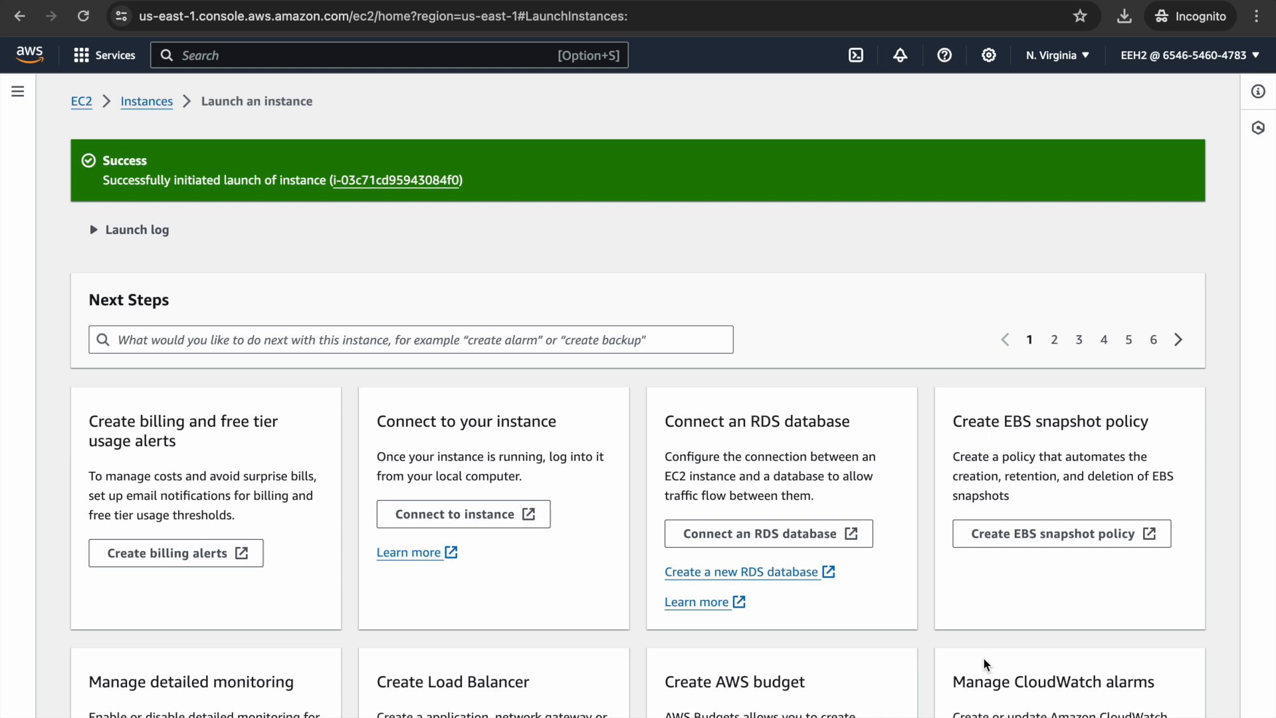
- Return to the Instances list and select the MyFirstVirtualServer row to show its details
scroll(918, 573, "down", 1)
scroll(917, 573, "up", 1)
left_click(130, 102)
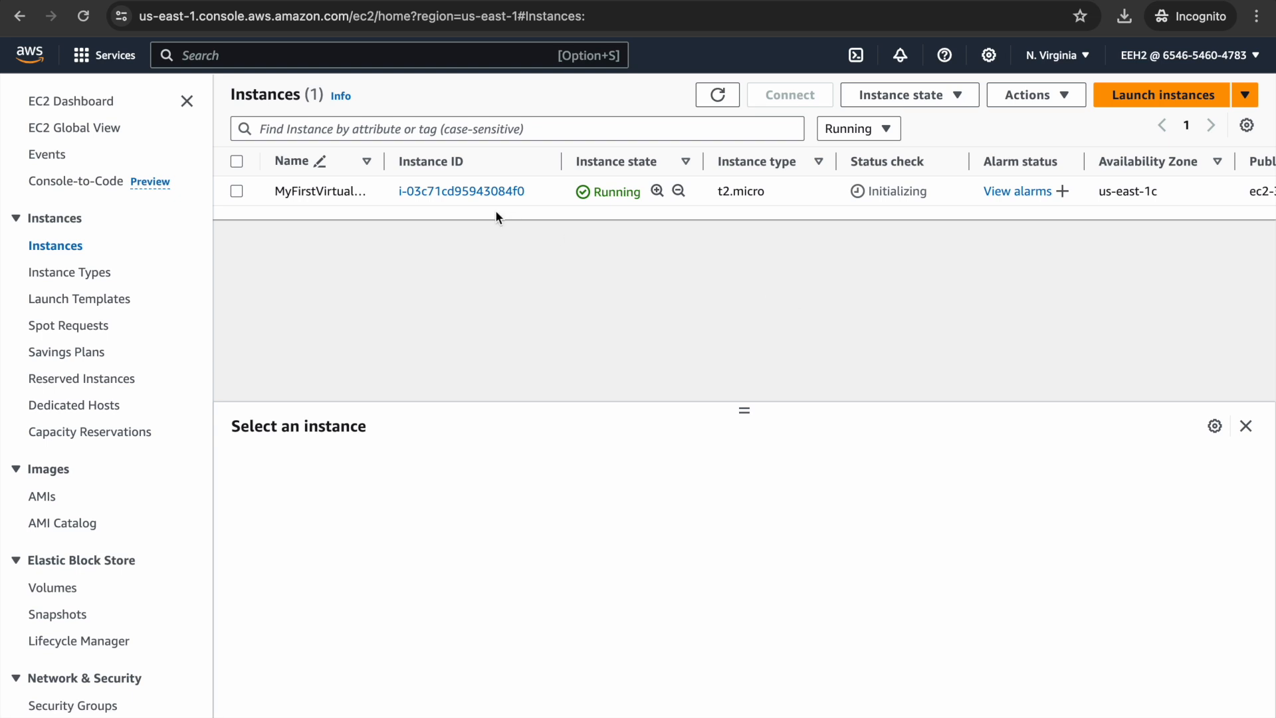
left_click(237, 191)
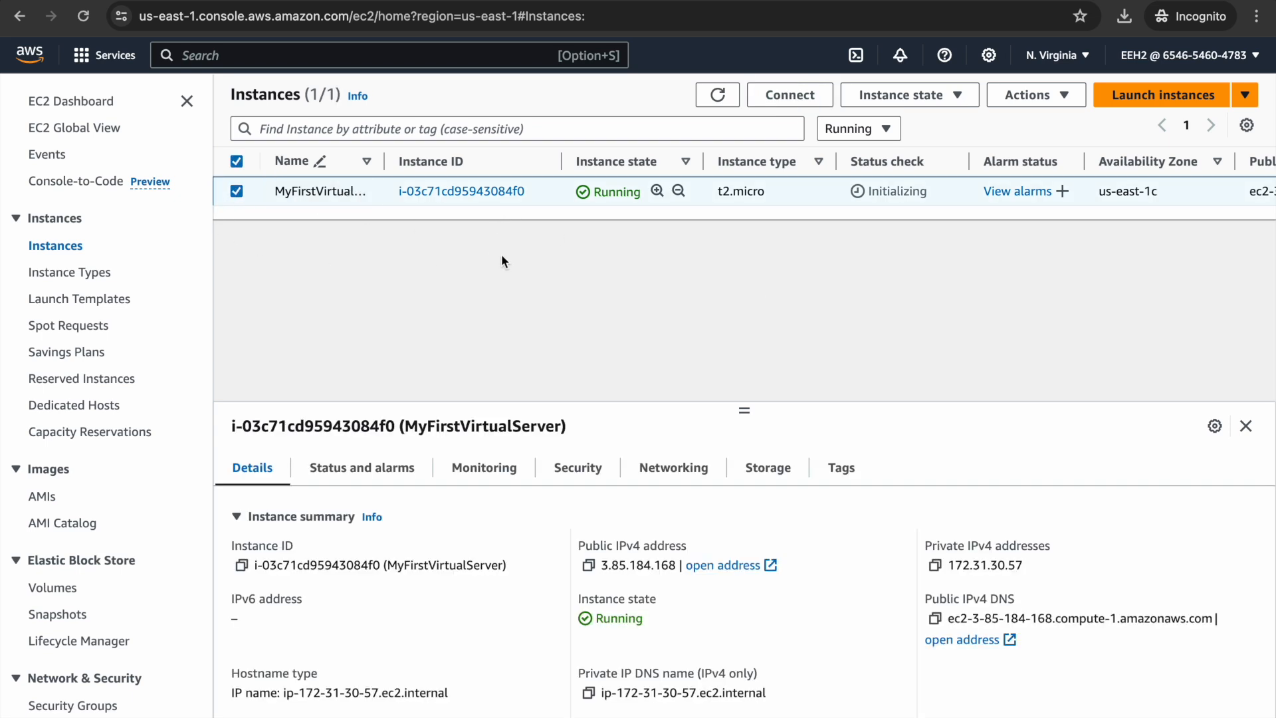
- Connect to the instance through EC2 Instance Connect as ec2-user and run sudo yum update -y
left_click(784, 100)
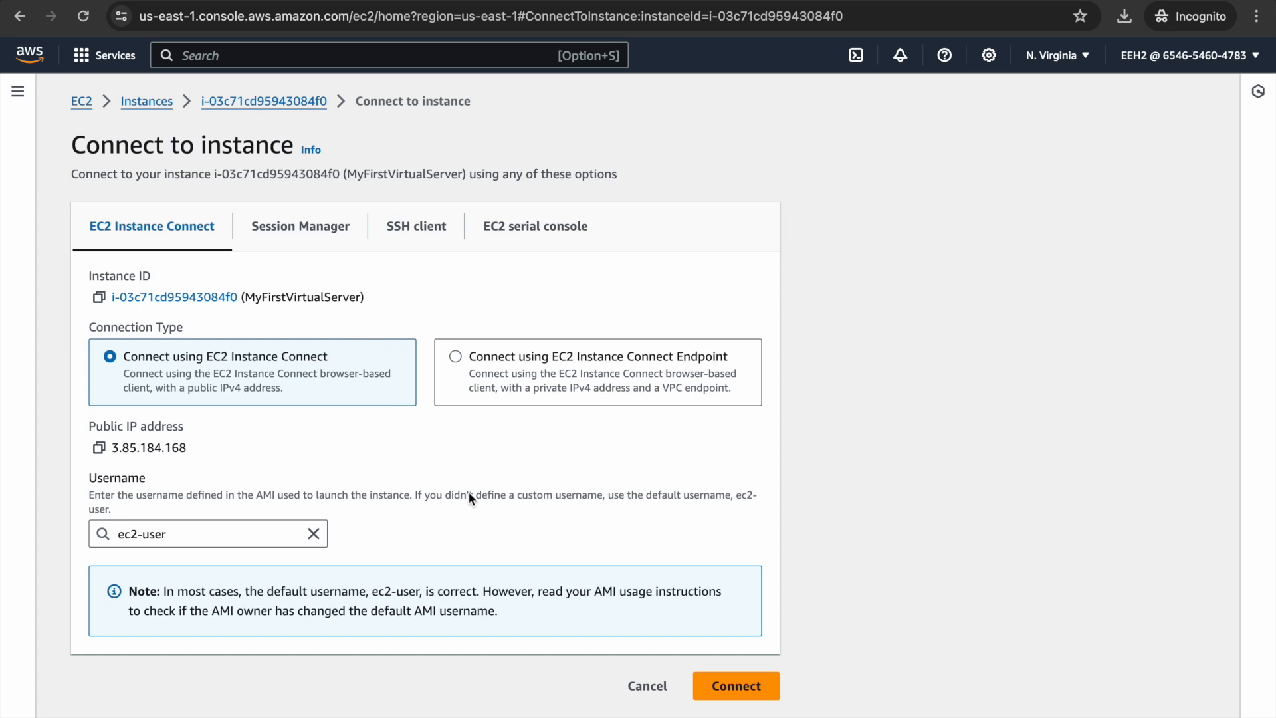
left_click(739, 685)
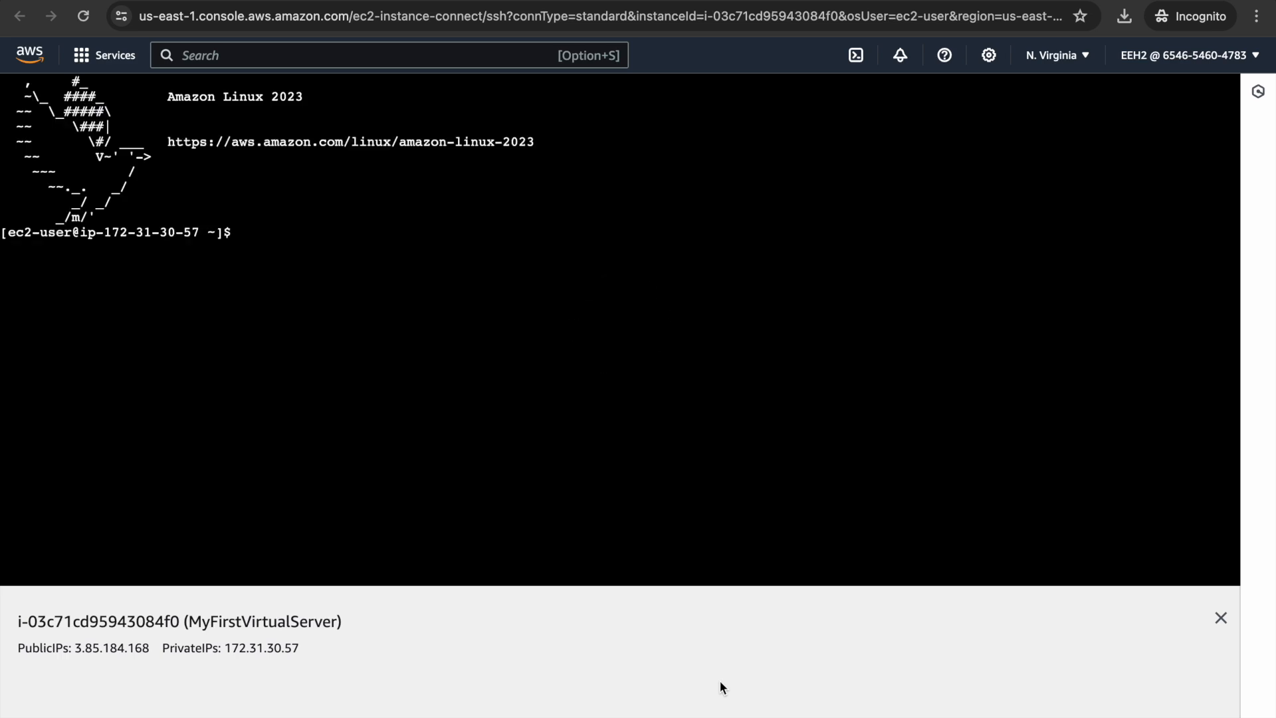
left_click(269, 246)
type("sudo yum update -y")
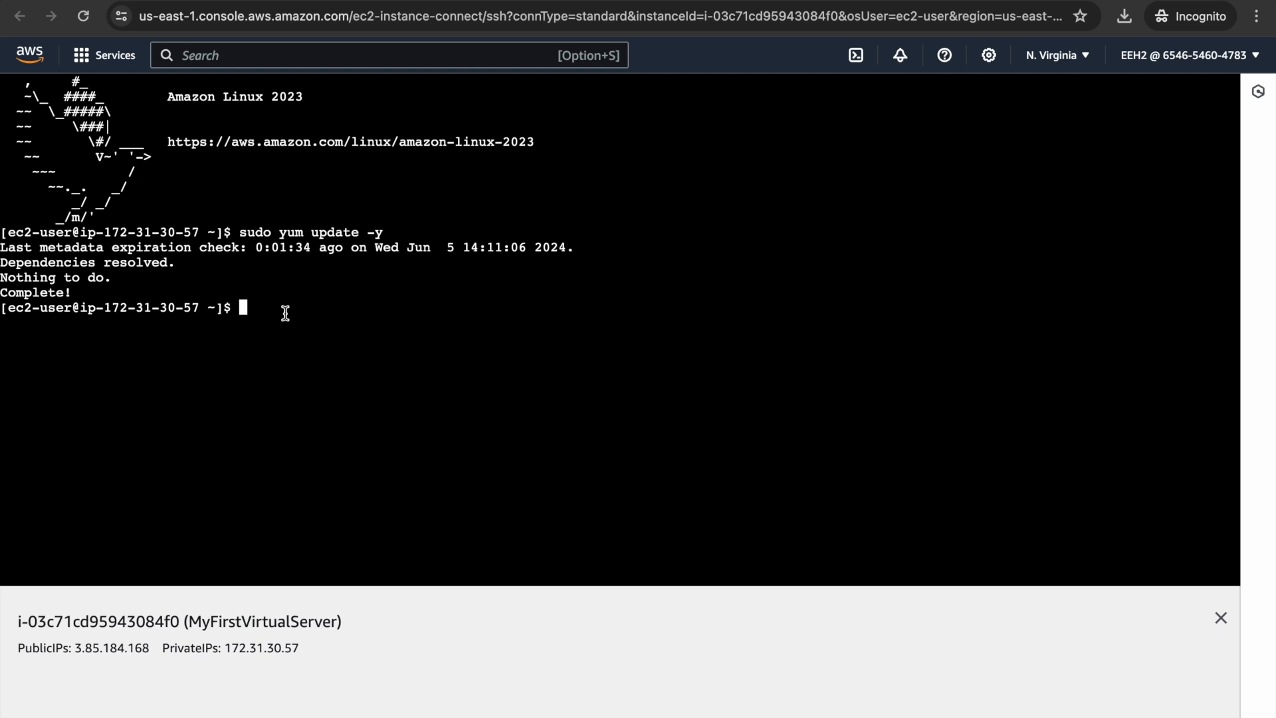
- Install Apache with sudo yum install httpd -y and start it with sudo systemctl start httpd
type("sudo yum install httpd -y")
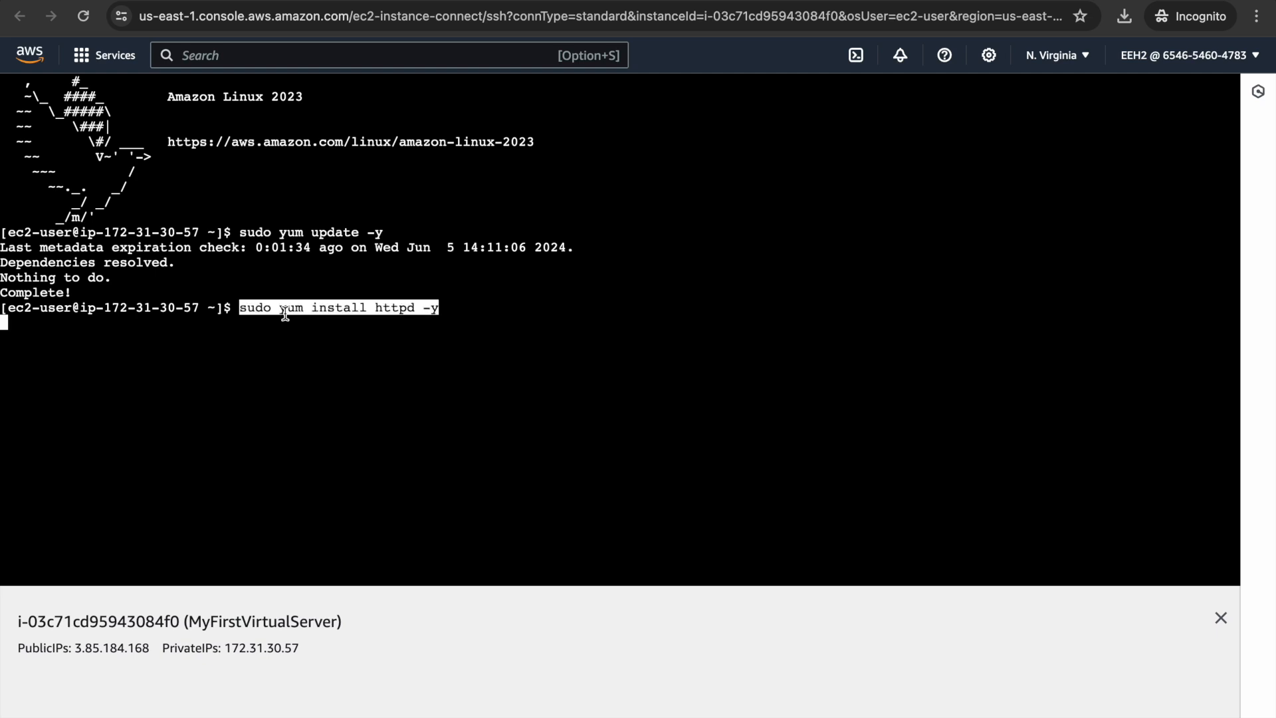
key("Return")
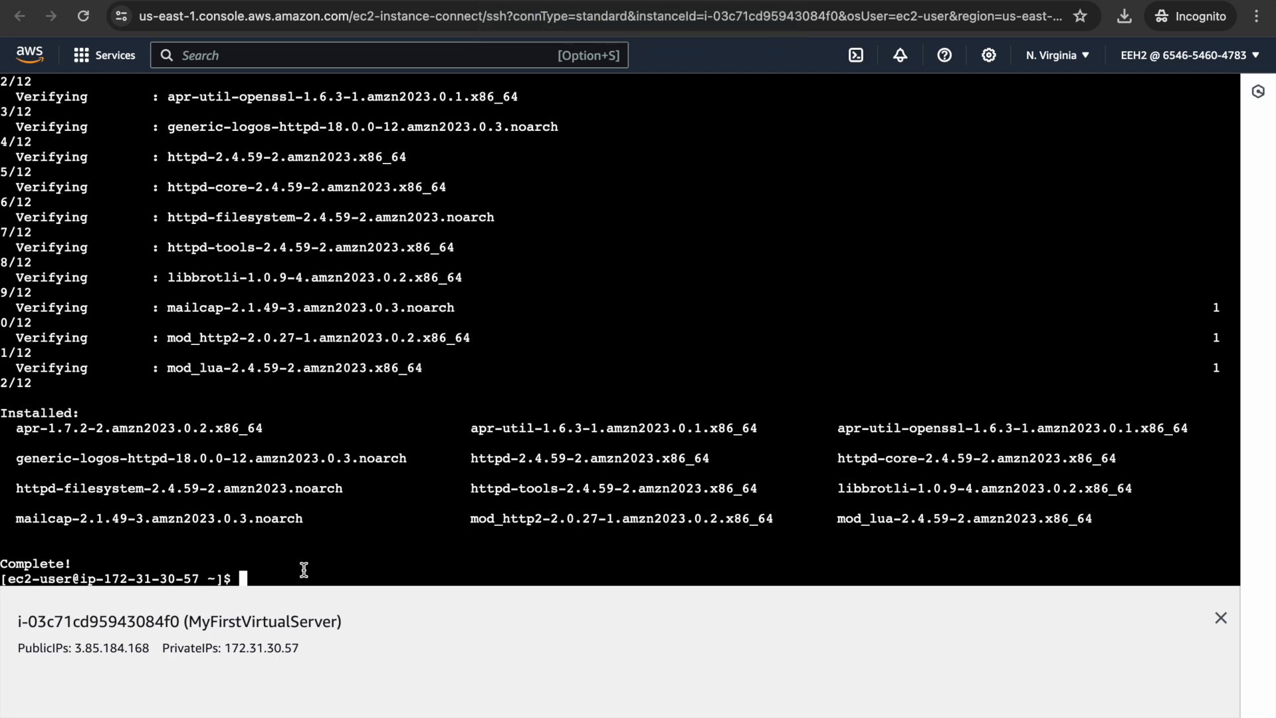
type("sudo systemctl start httpd")
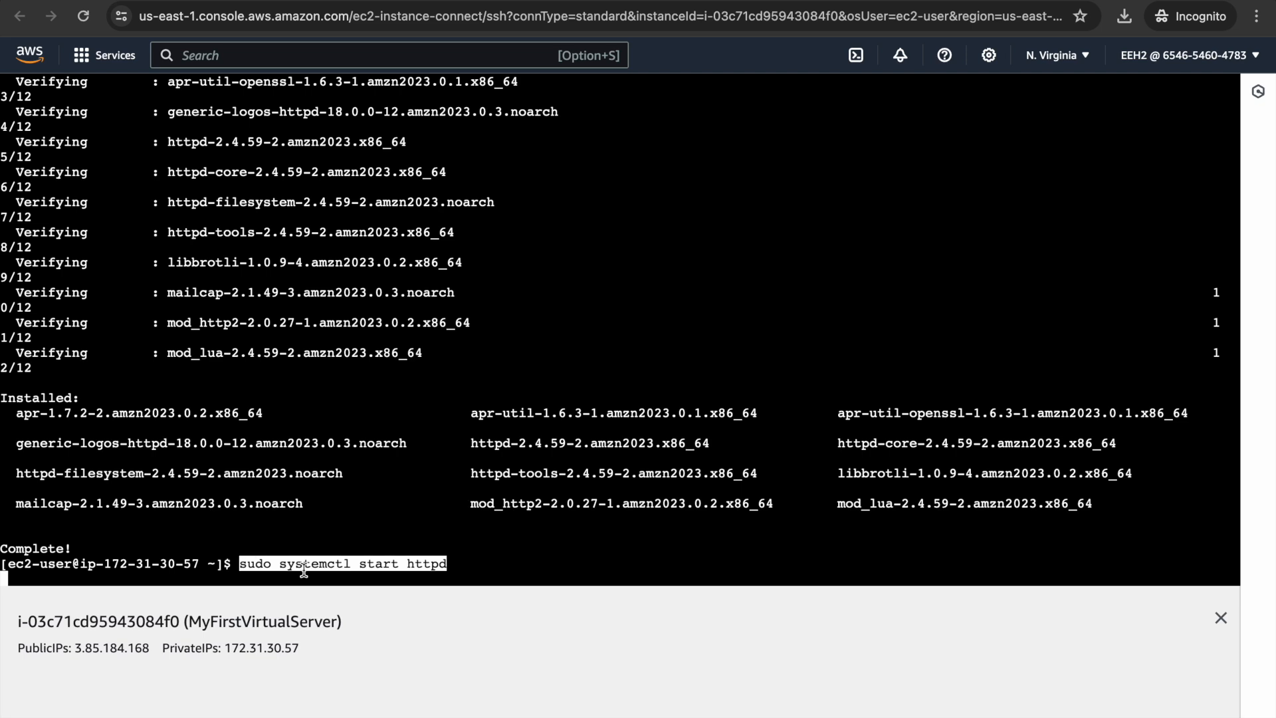
key("Return")
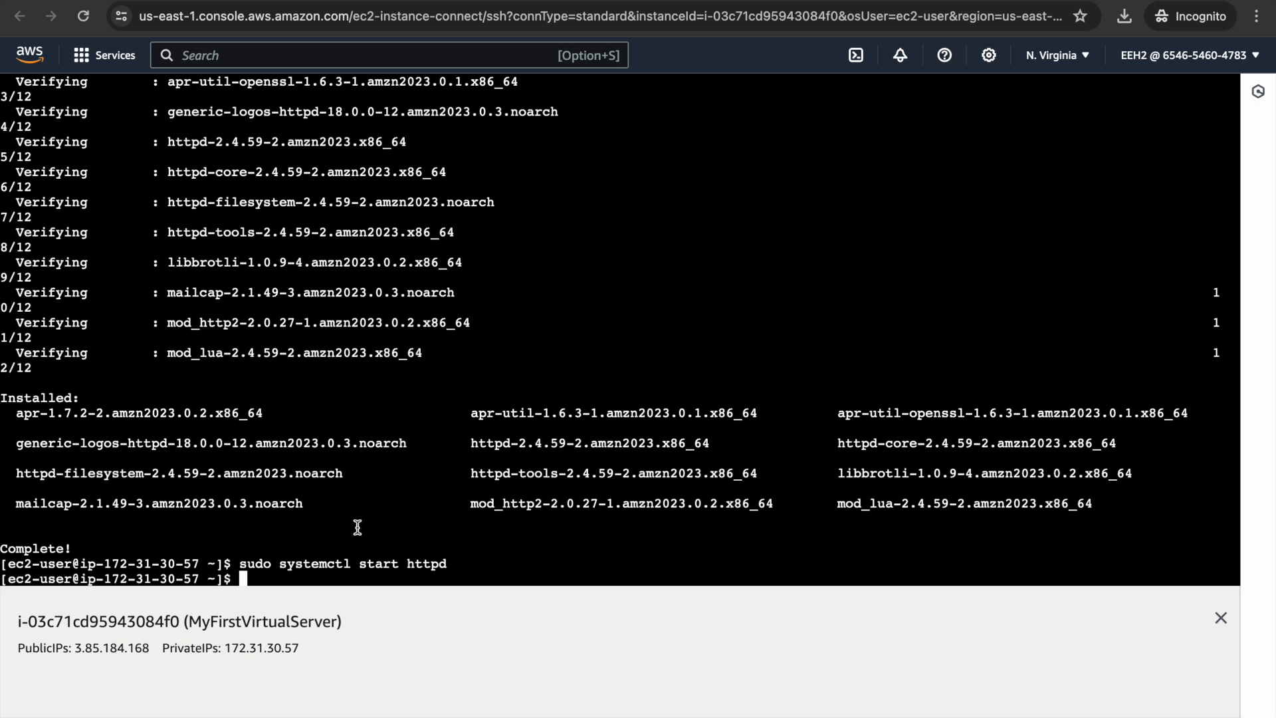
- Back on the Instances list, refresh to show 2/2 checks passed and select the public IPv4 address
scroll(358, 528, "up", 1)
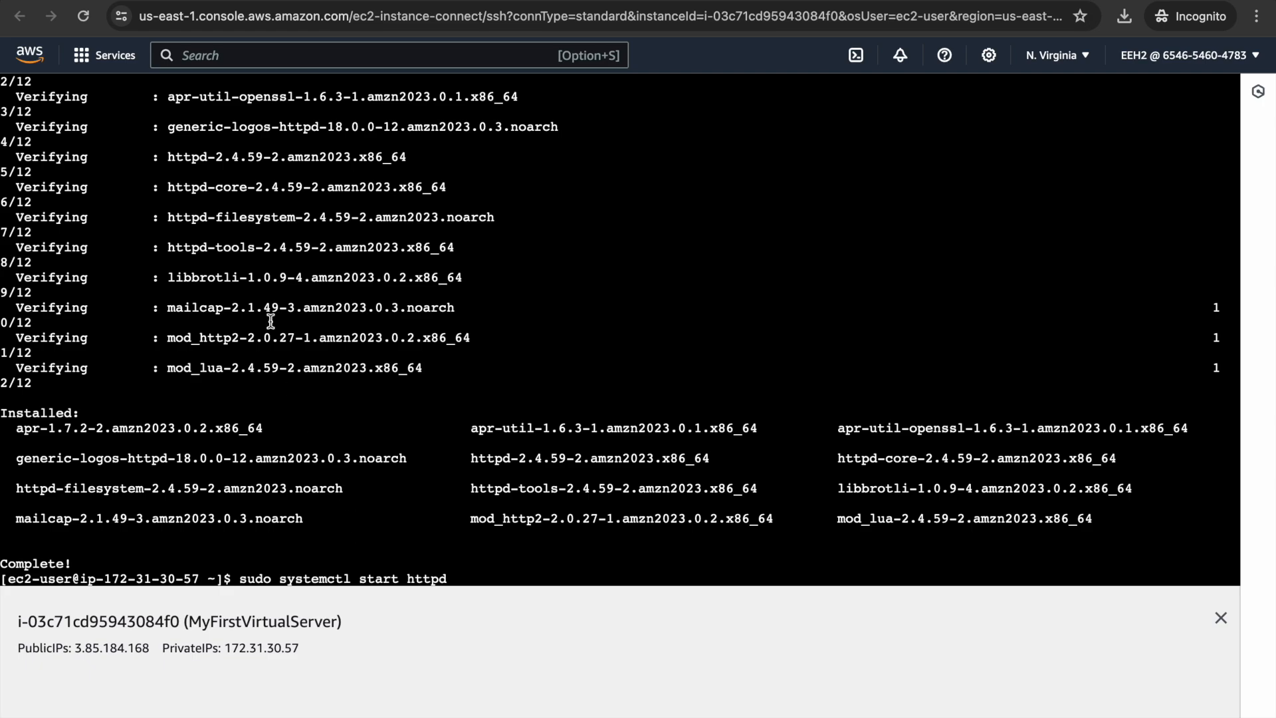
key("ctrl+shift+Tab")
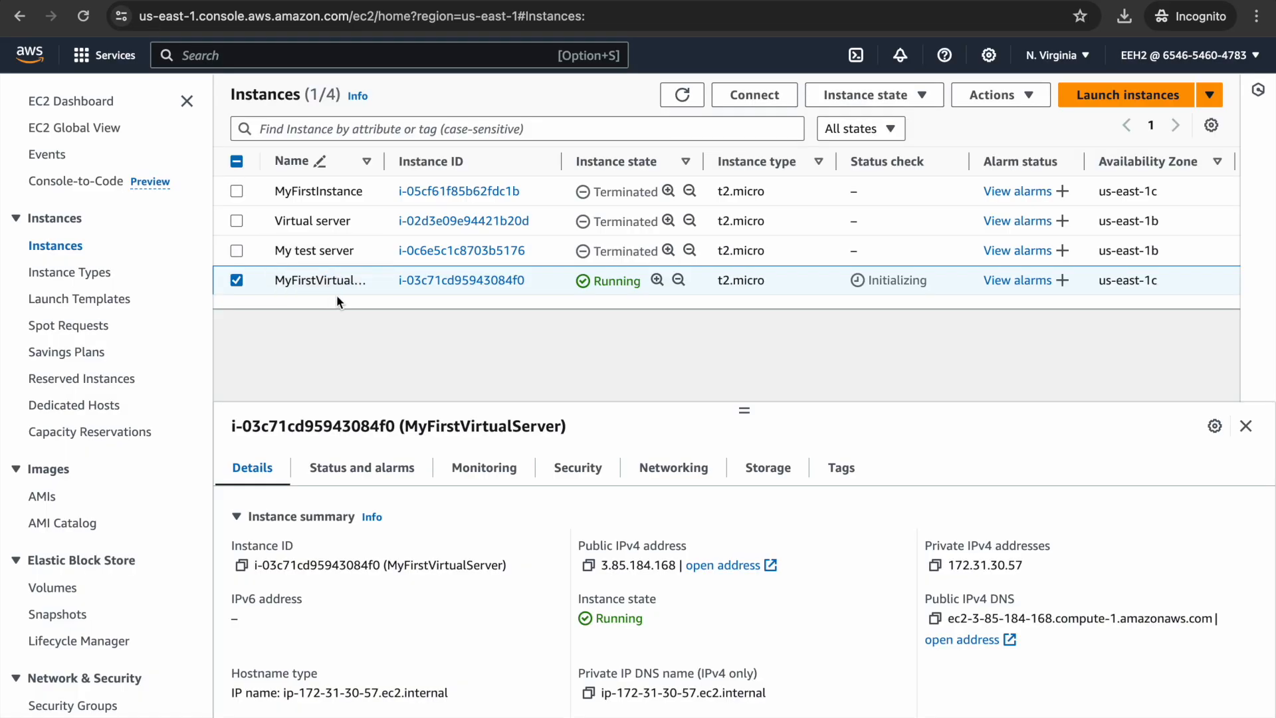
left_click(682, 98)
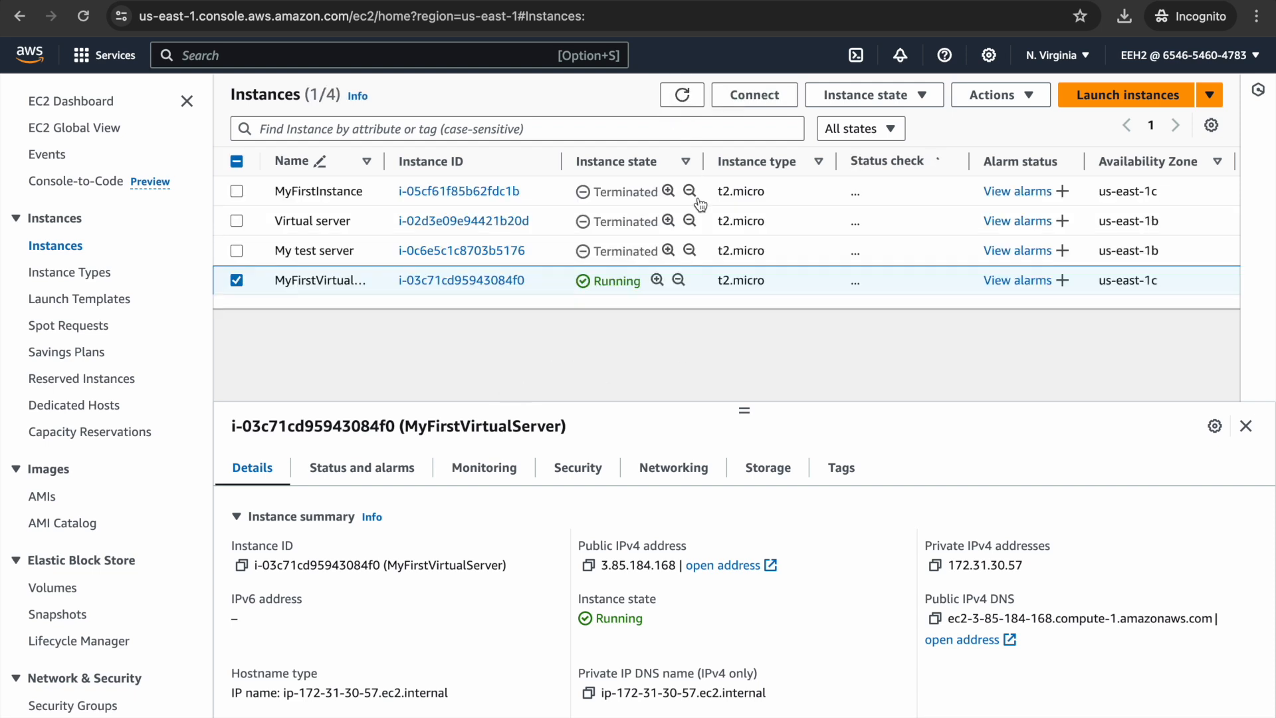
left_click_drag(609, 568, 645, 569)
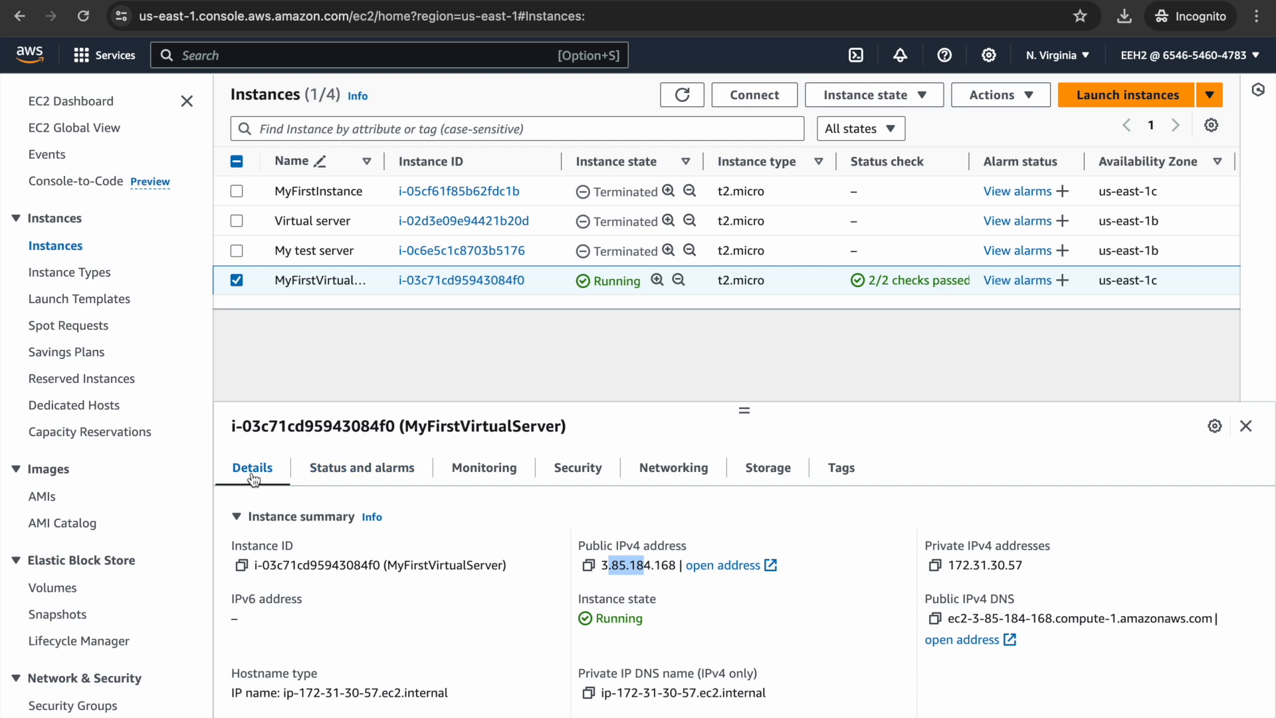
- In the instance's Details tab, select and copy the public IPv4 address 3.85.184.168
left_click(322, 342)
left_click(254, 468)
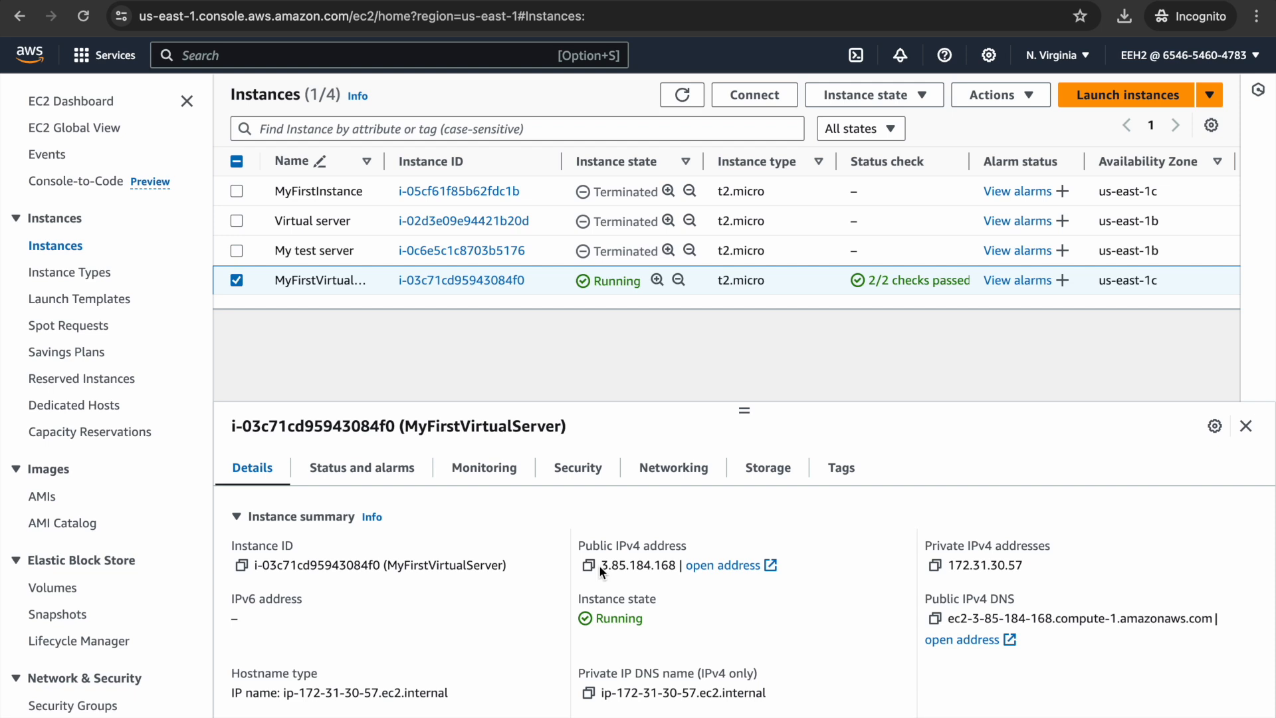
left_click_drag(608, 566, 679, 570)
key("super+c")
left_click(623, 566)
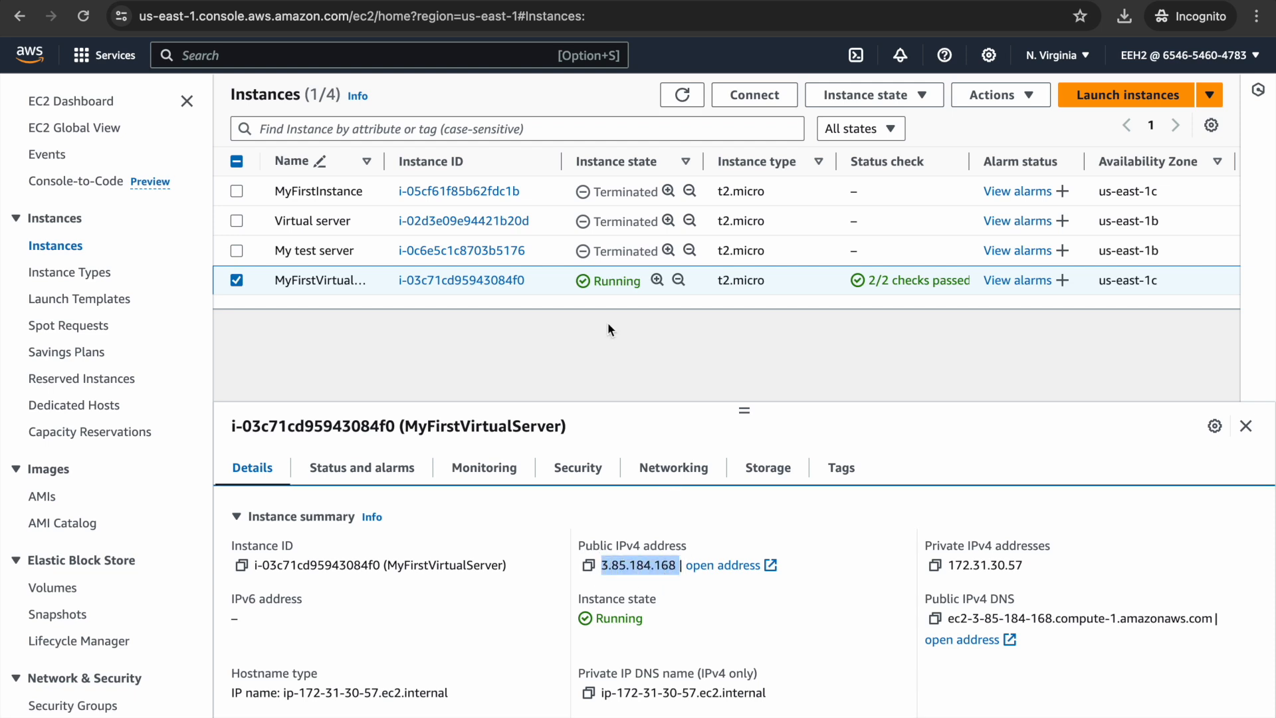
- Open a new incognito tab and enter the address 3.85.184.168
key("super+t")
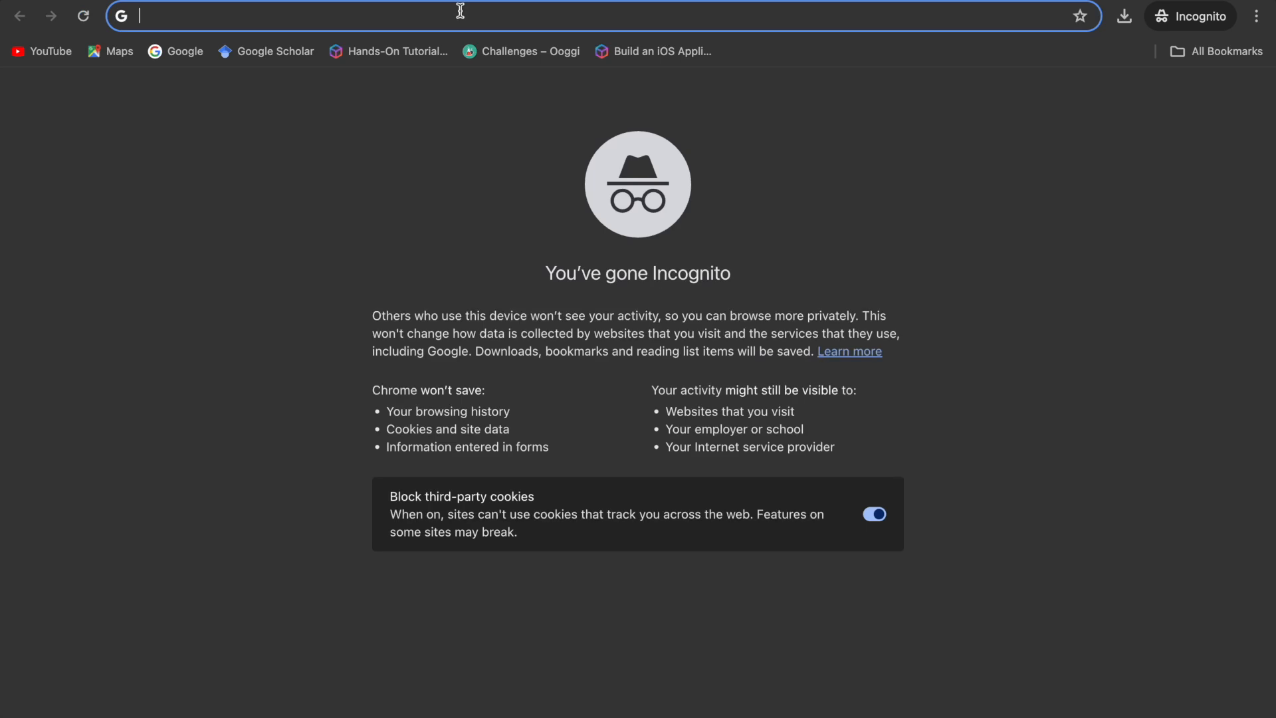
key("super+v")
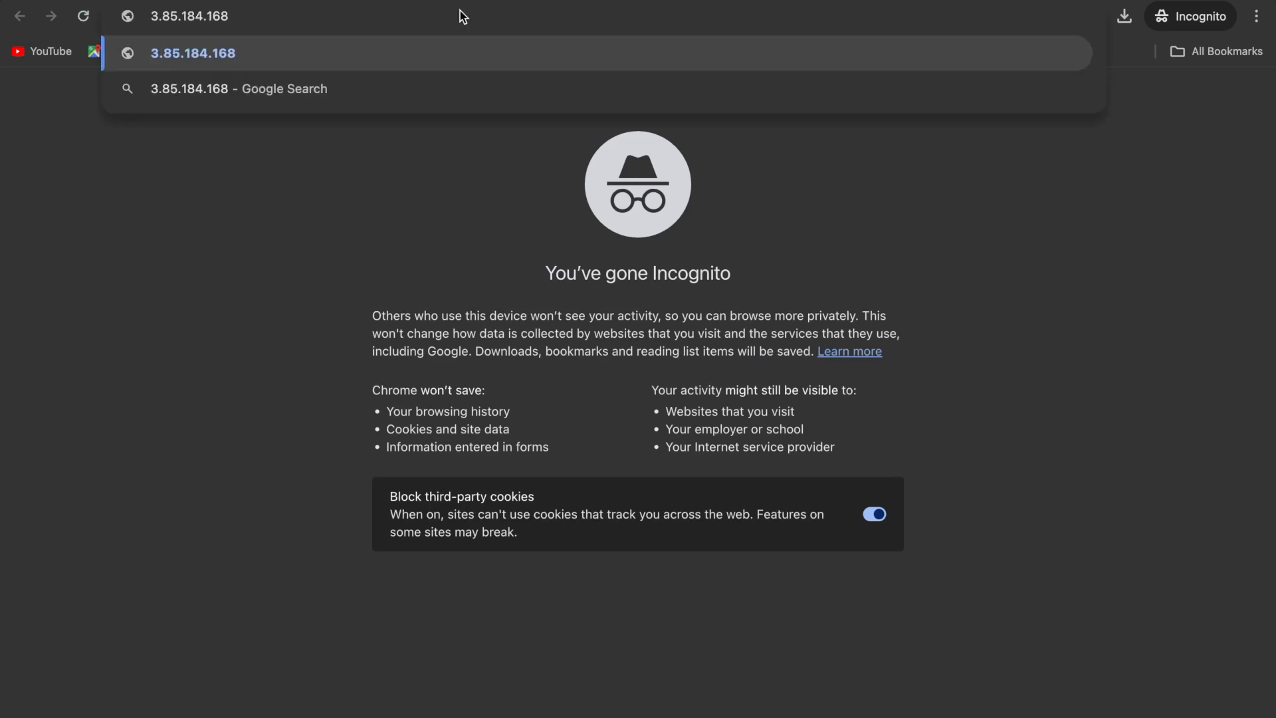
key("Return")
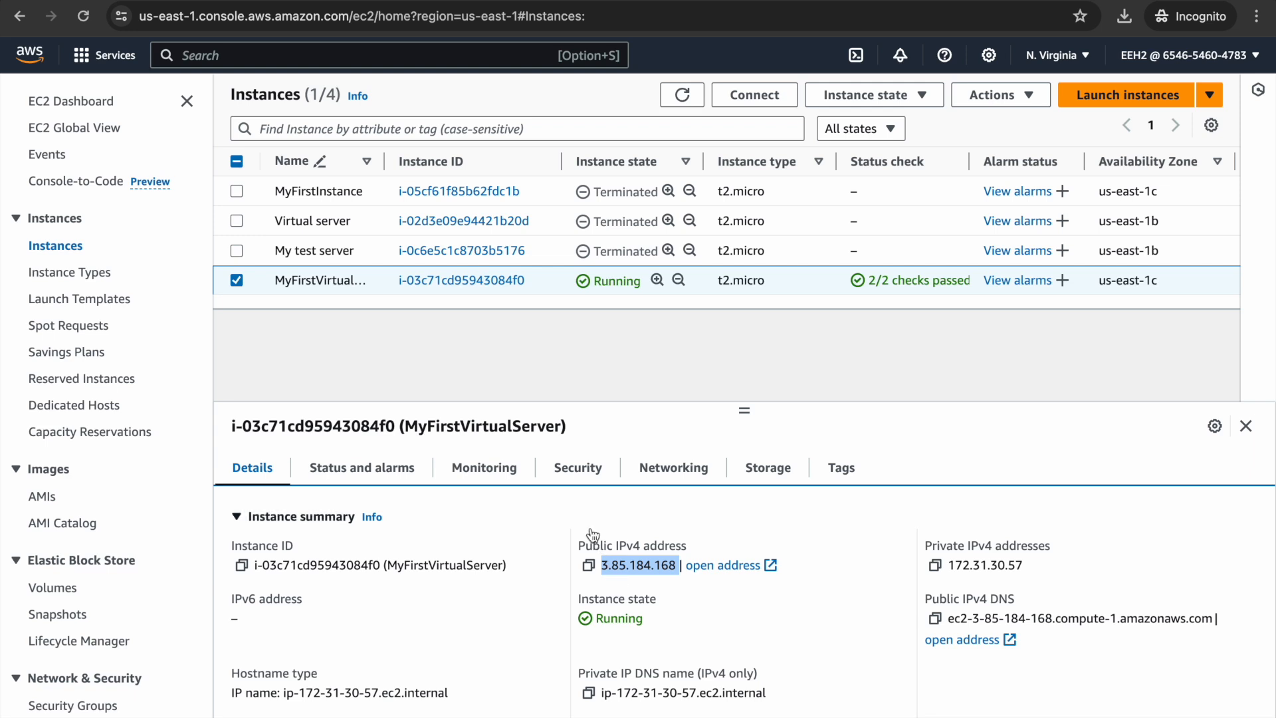
- From the instance's Security tab, open security group launch-wizard-4 and edit its inbound rules
left_click(570, 476)
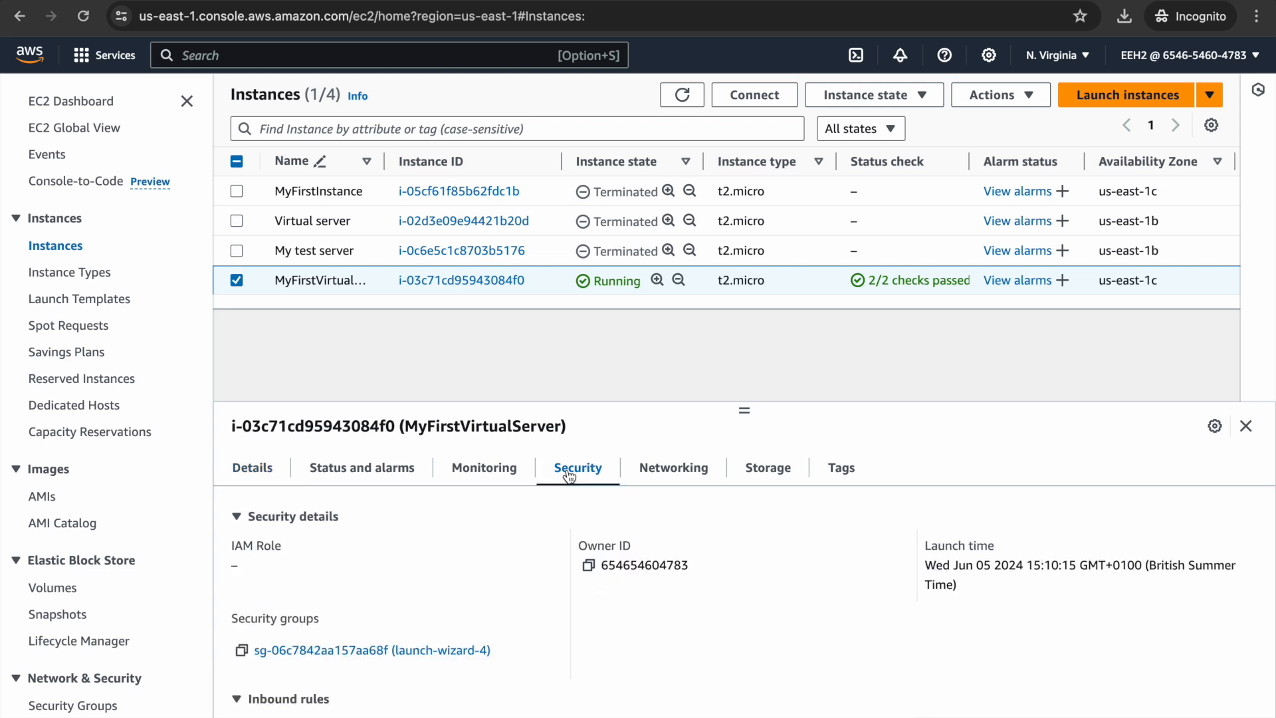
left_click(454, 655)
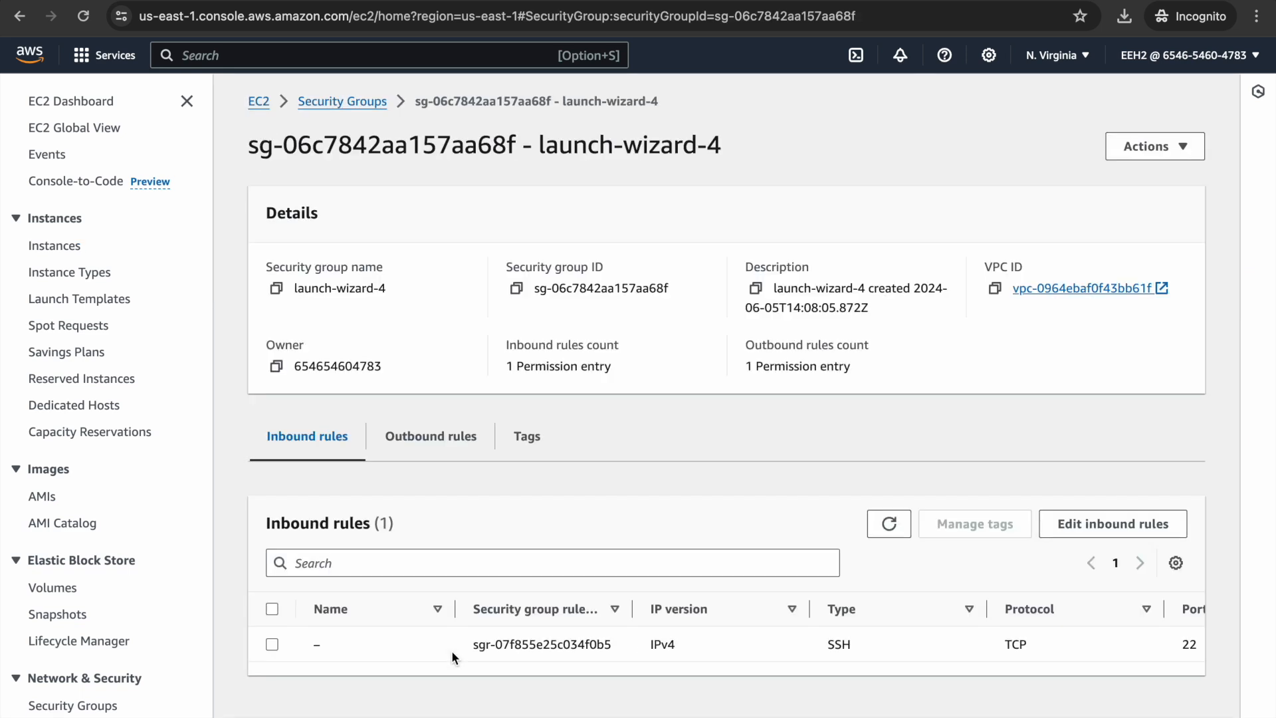
left_click(1117, 527)
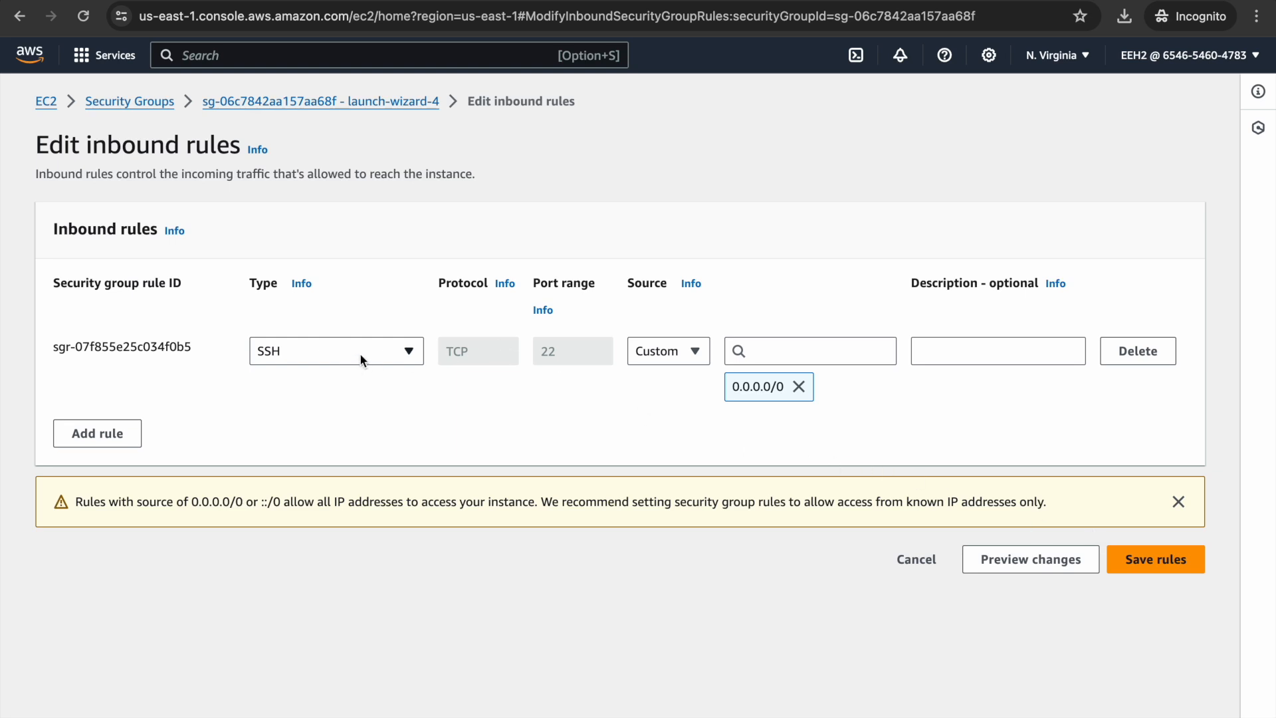
- Change the inbound rule to HTTP on port 80 with source Anywhere-IPv4, and save it
left_click(408, 352)
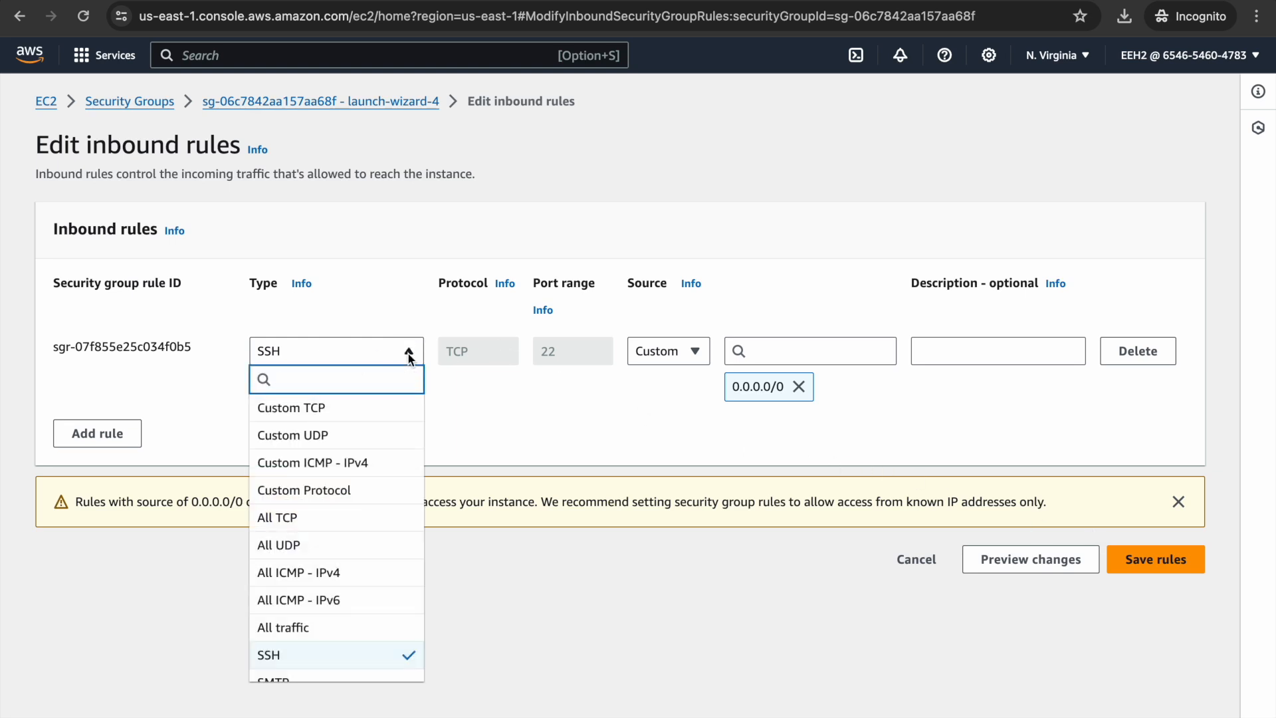
type("htt")
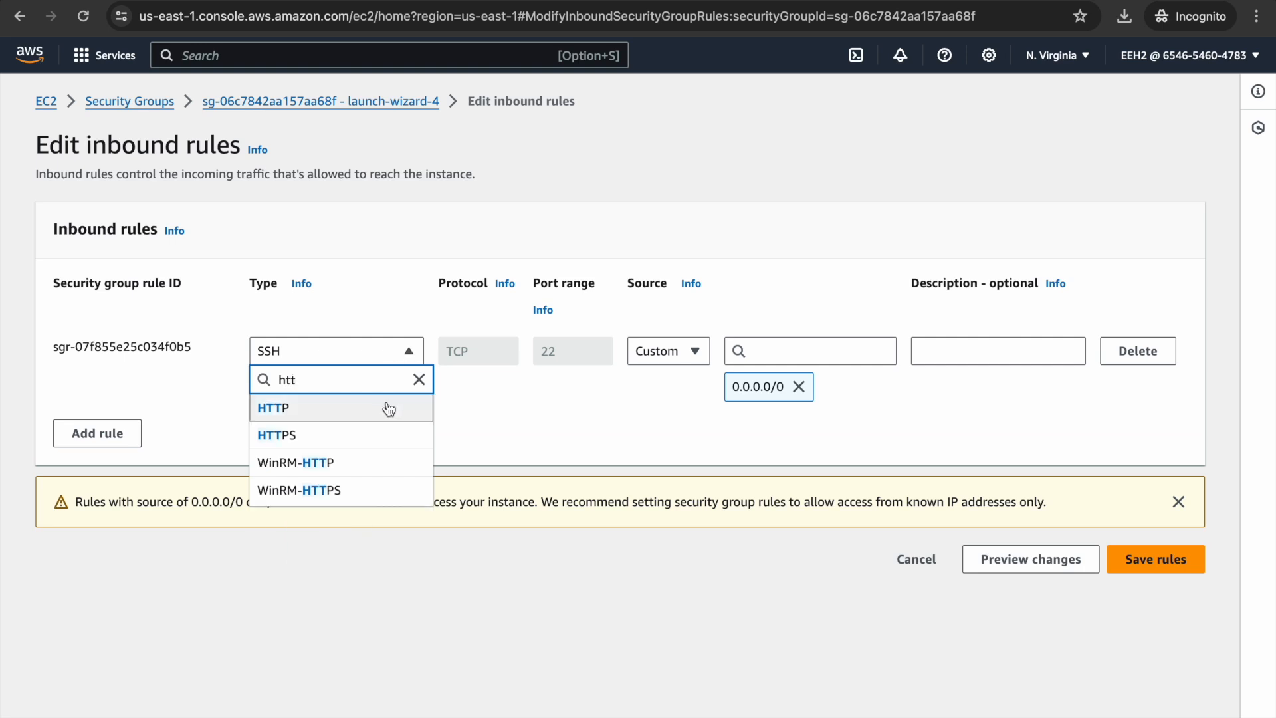
left_click(389, 408)
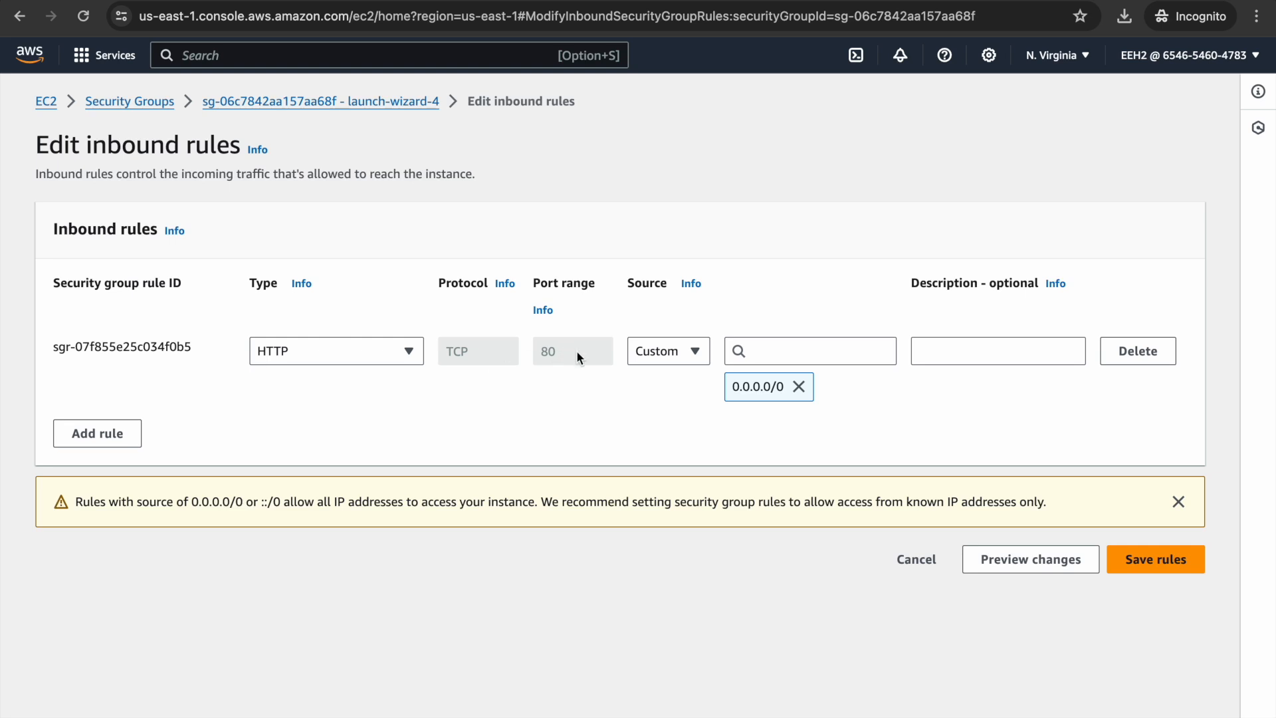
left_click(698, 351)
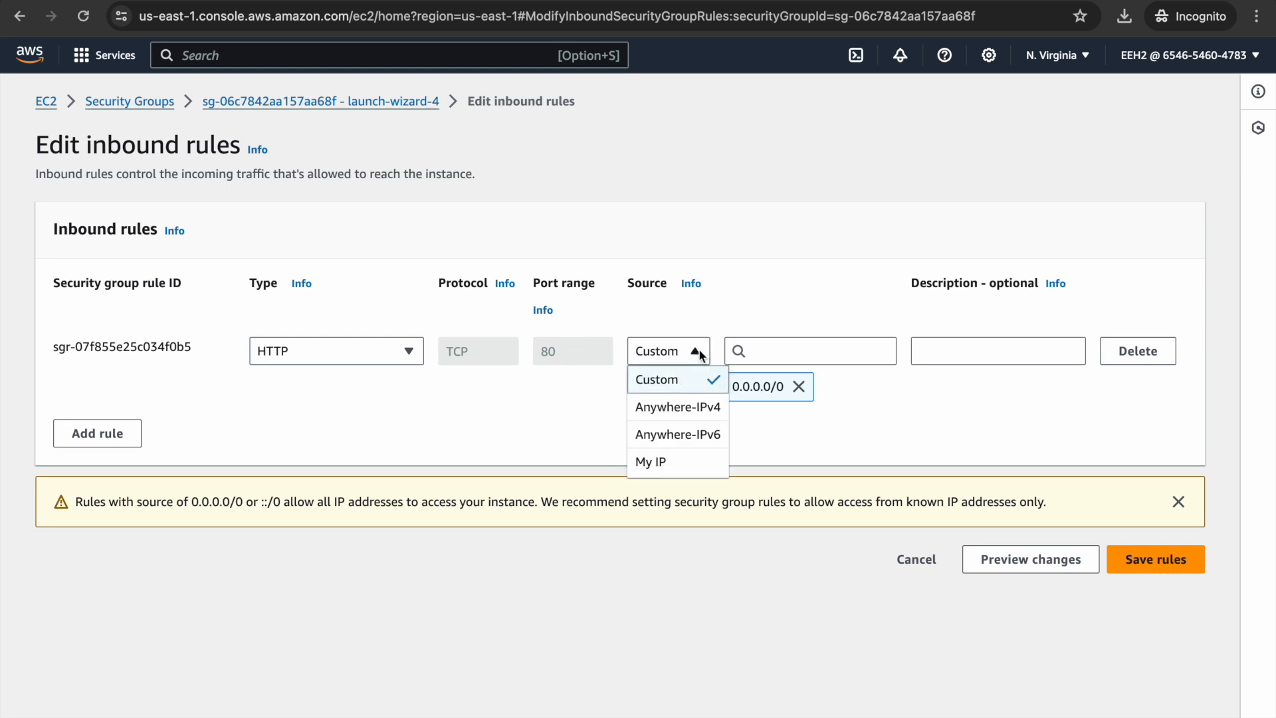
left_click(688, 410)
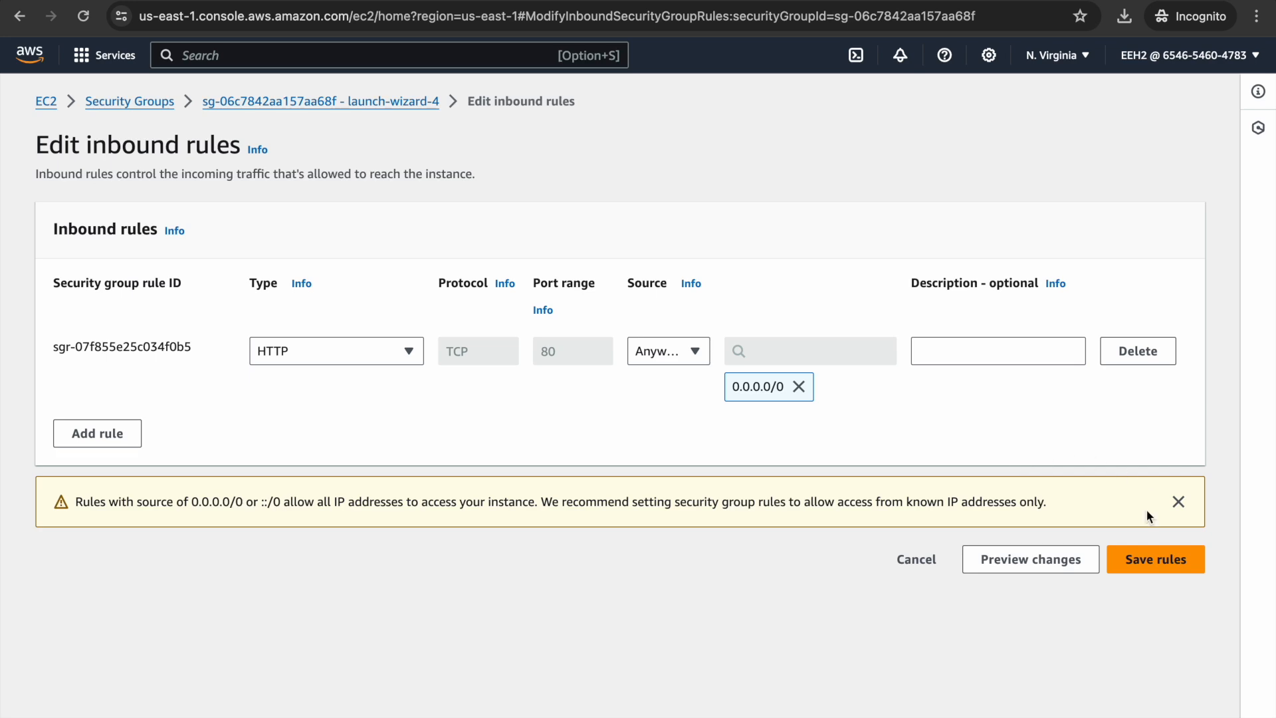
left_click(1140, 559)
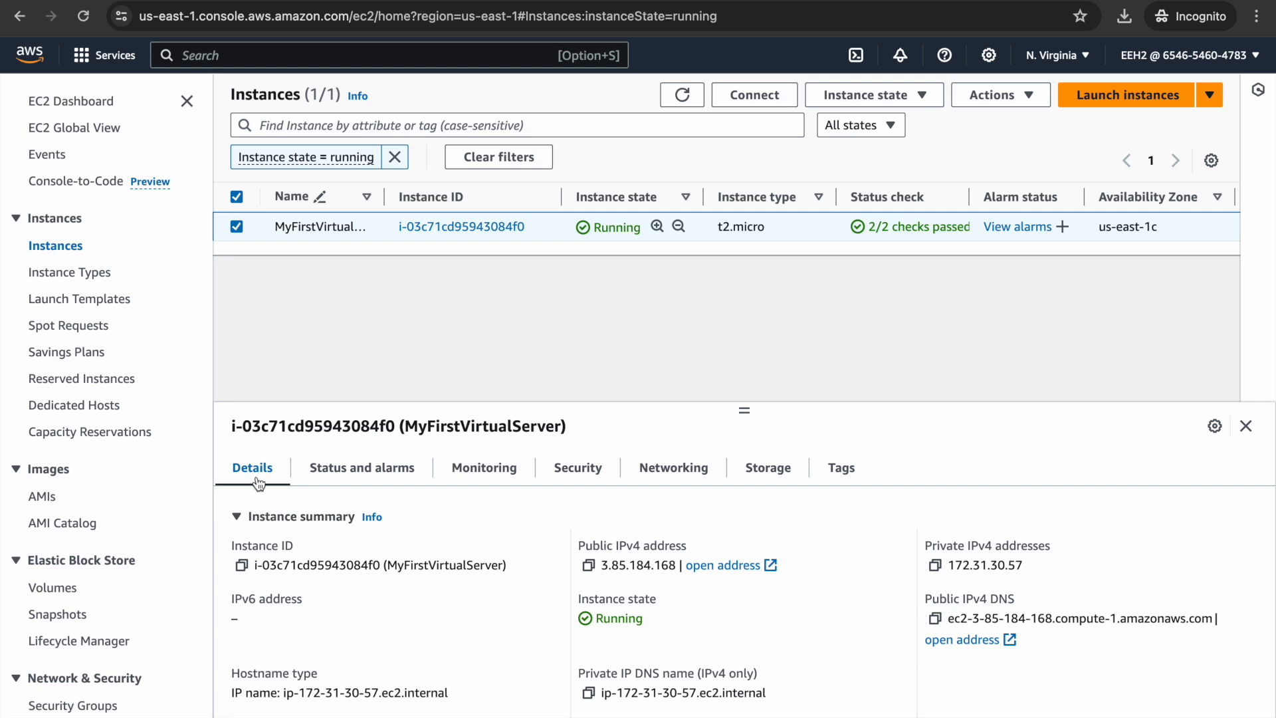
- Select the public IPv4 address 3.85.184.168 in the instance details to copy it
left_click(603, 567)
left_click_drag(602, 567, 677, 564)
key("super+c")
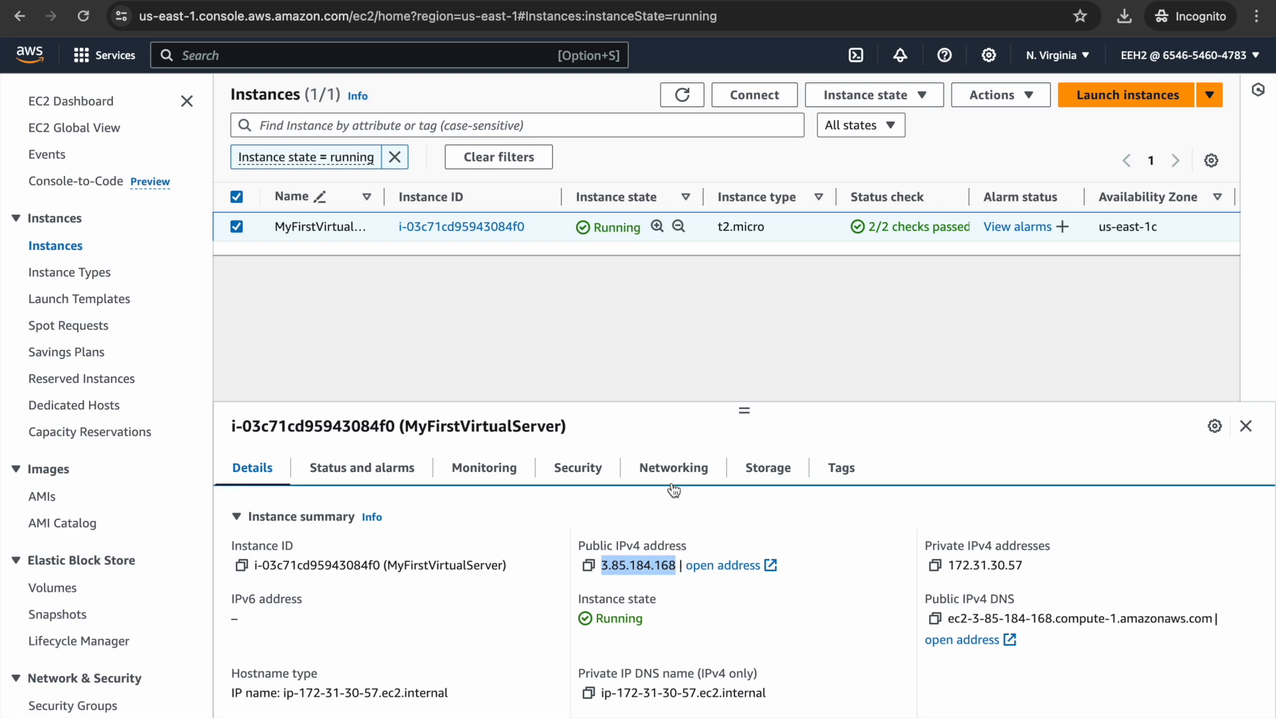
- Load 3.85.184.168 in a new incognito tab to see Apache's 'It works!' page, then return to EC2 Instances
key("super+t")
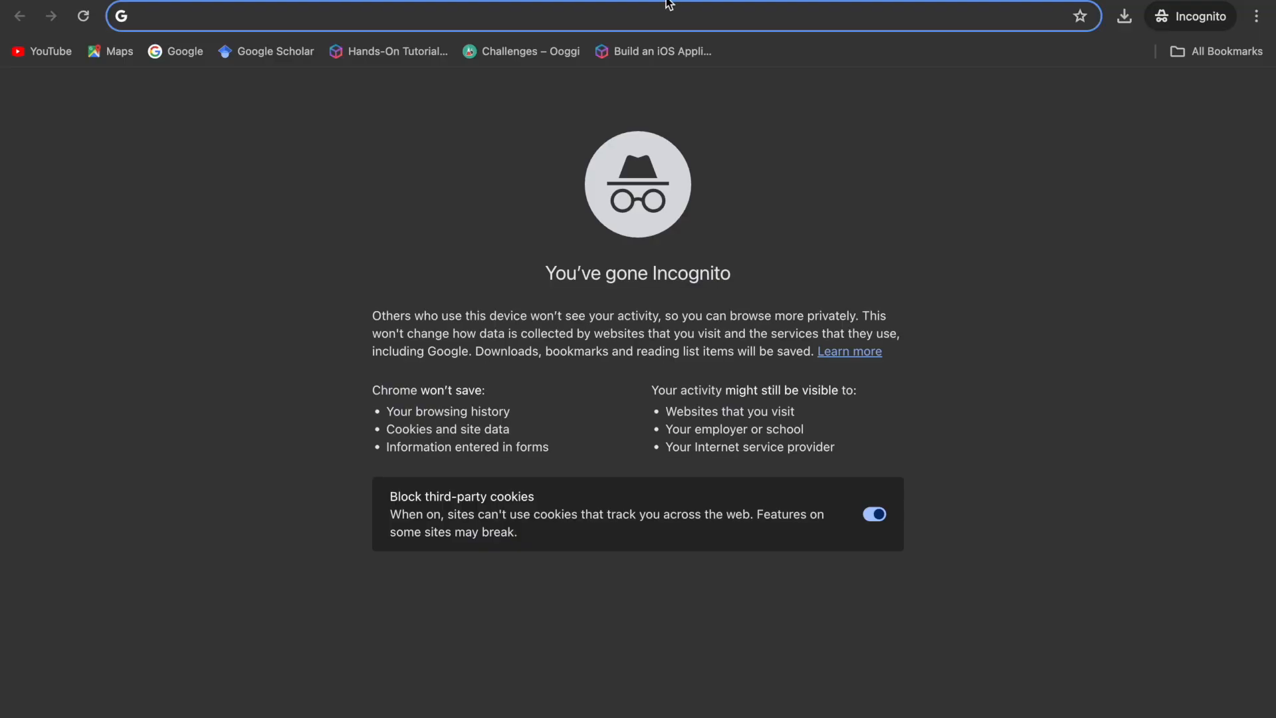
key("super+v")
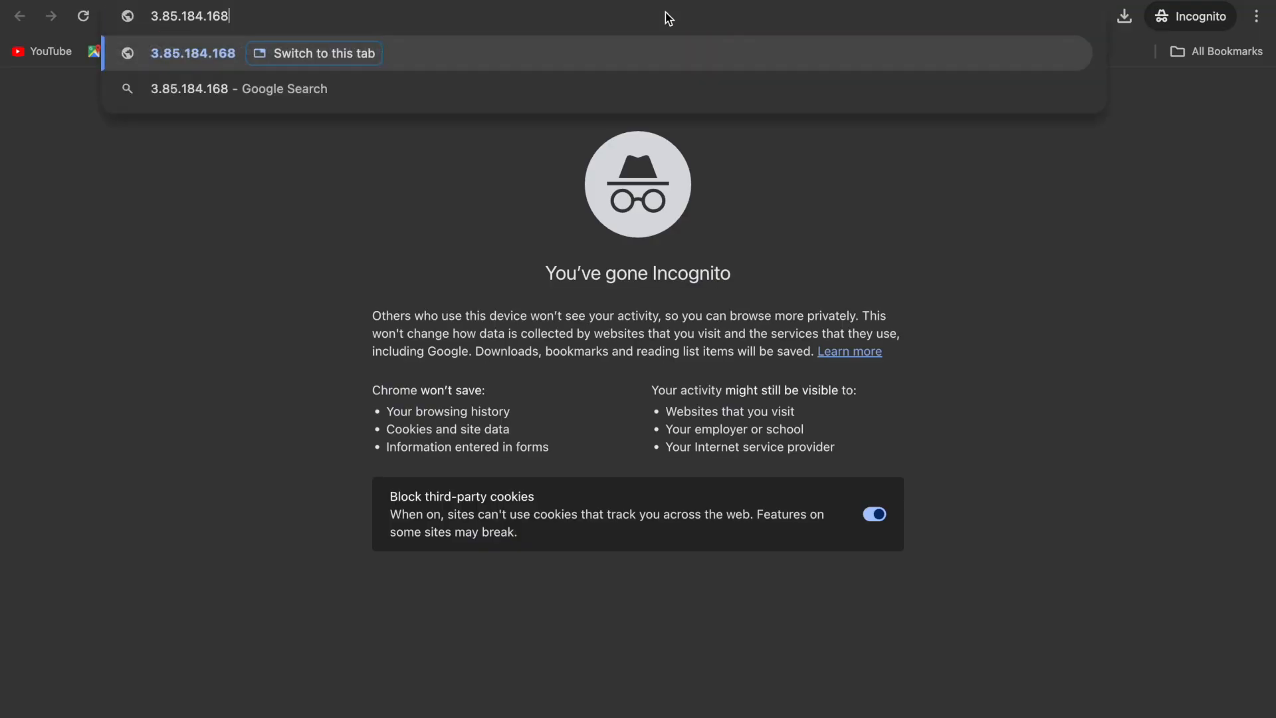
key("Return")
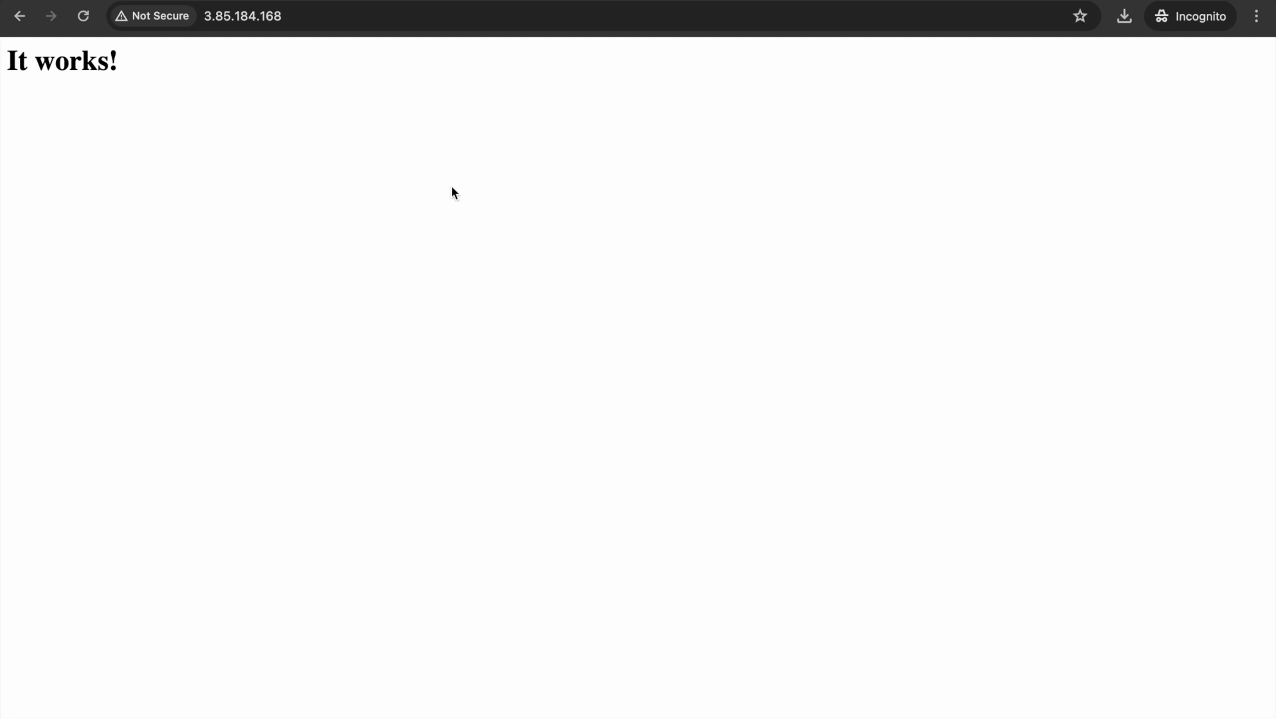
left_click(200, 1)
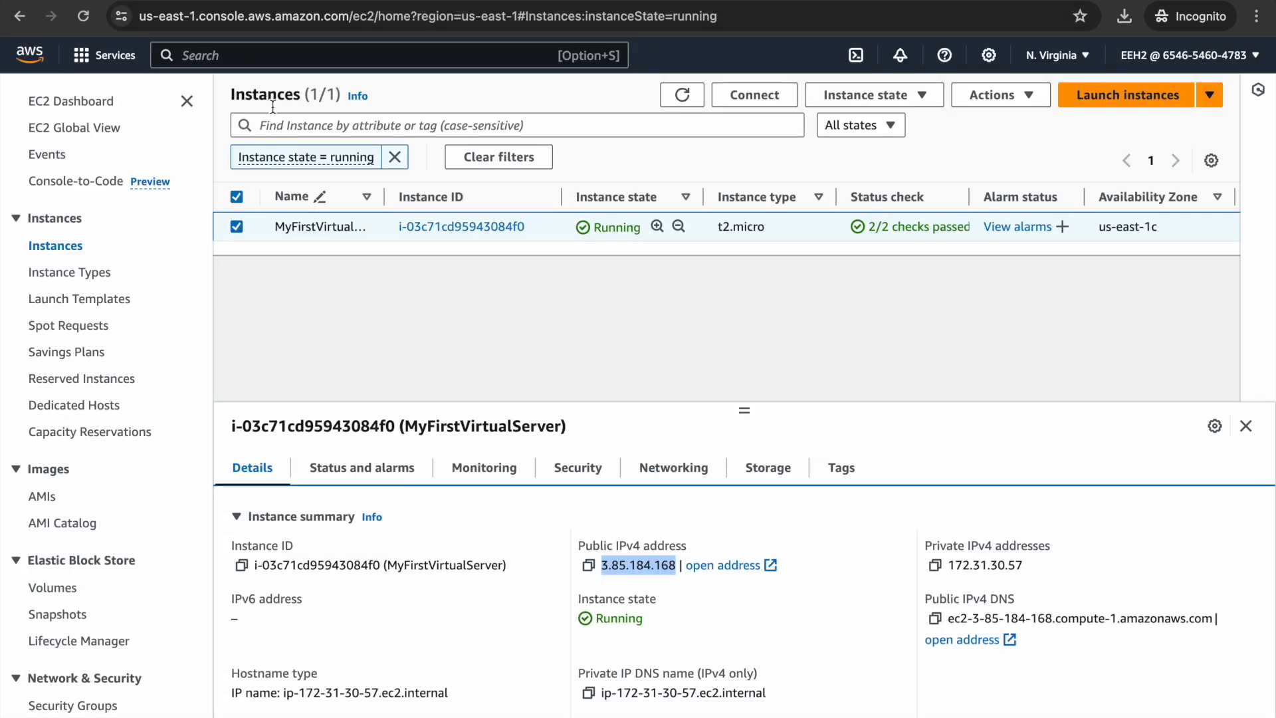
- Terminate the MyFirstVirtualServer instance via Instance state and confirm the termination
left_click(355, 311)
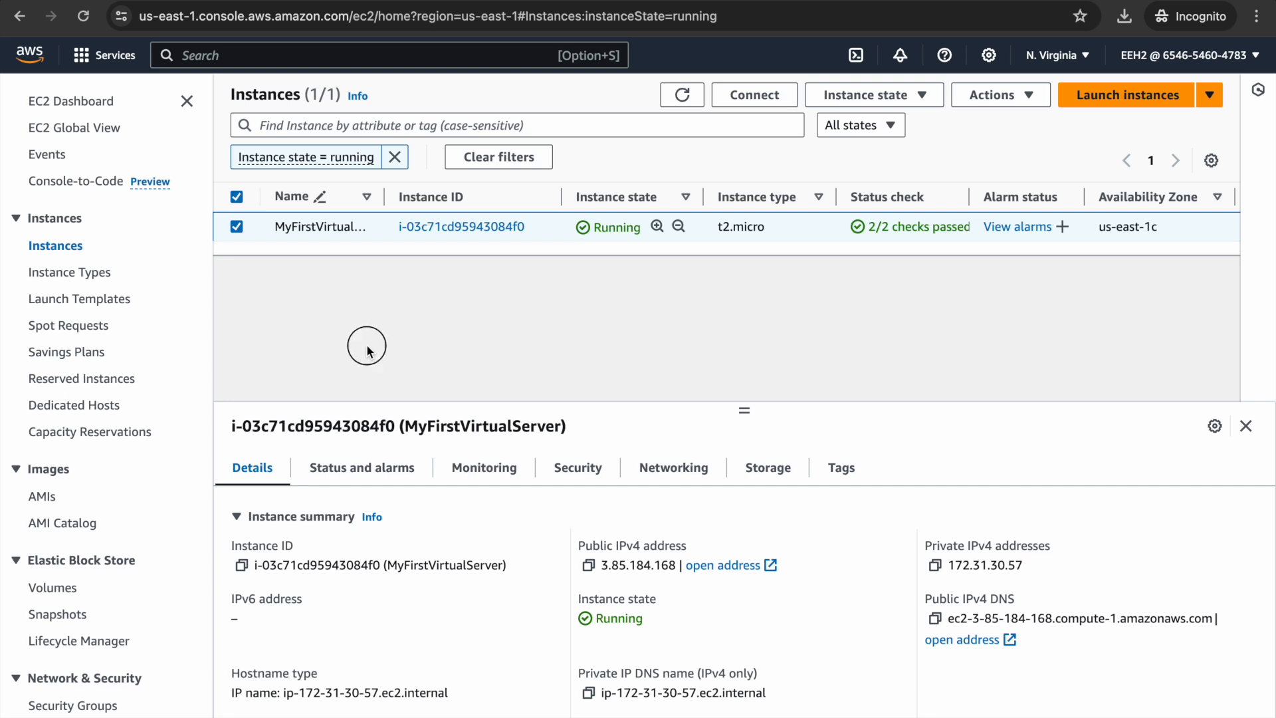
left_click(920, 101)
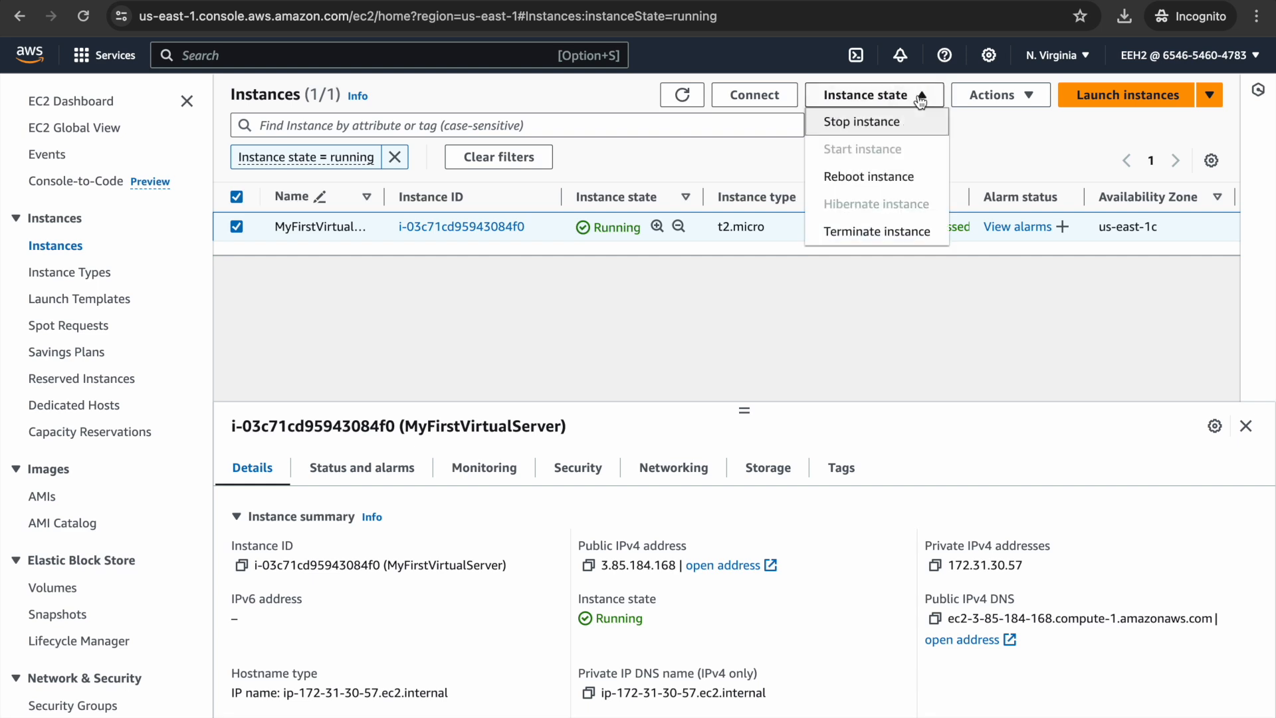
left_click(916, 241)
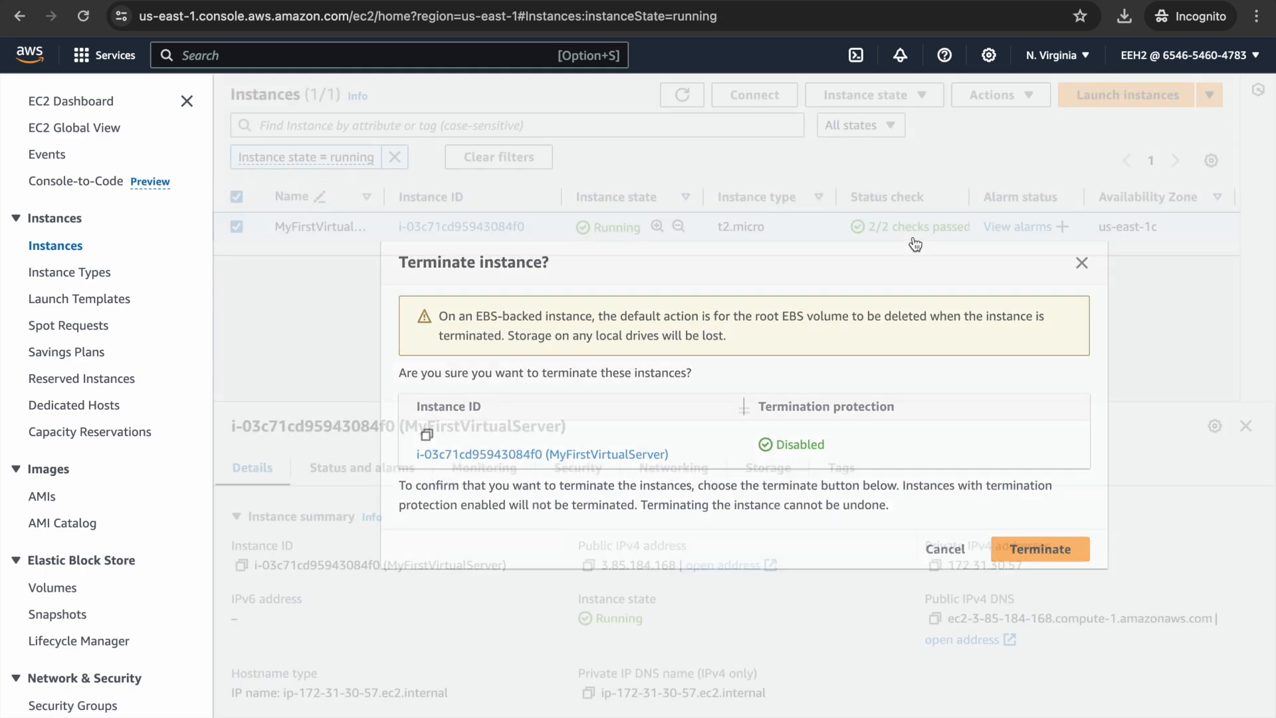
left_click(1049, 550)
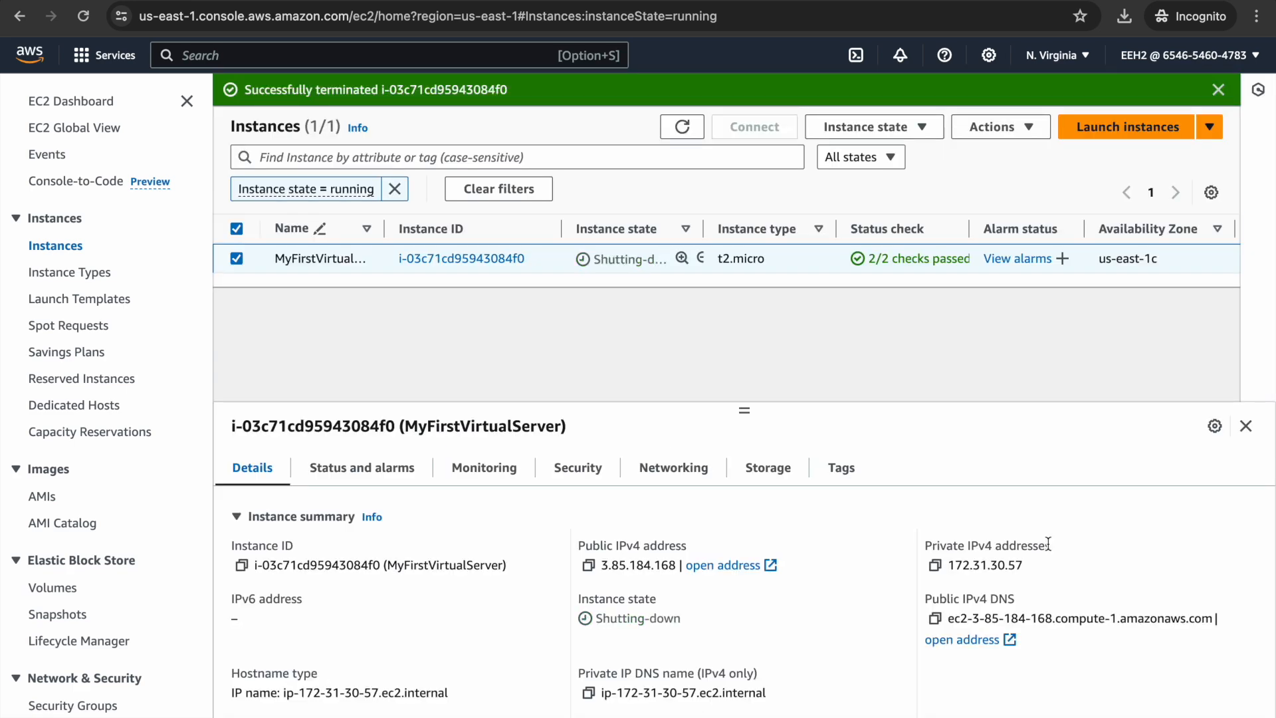